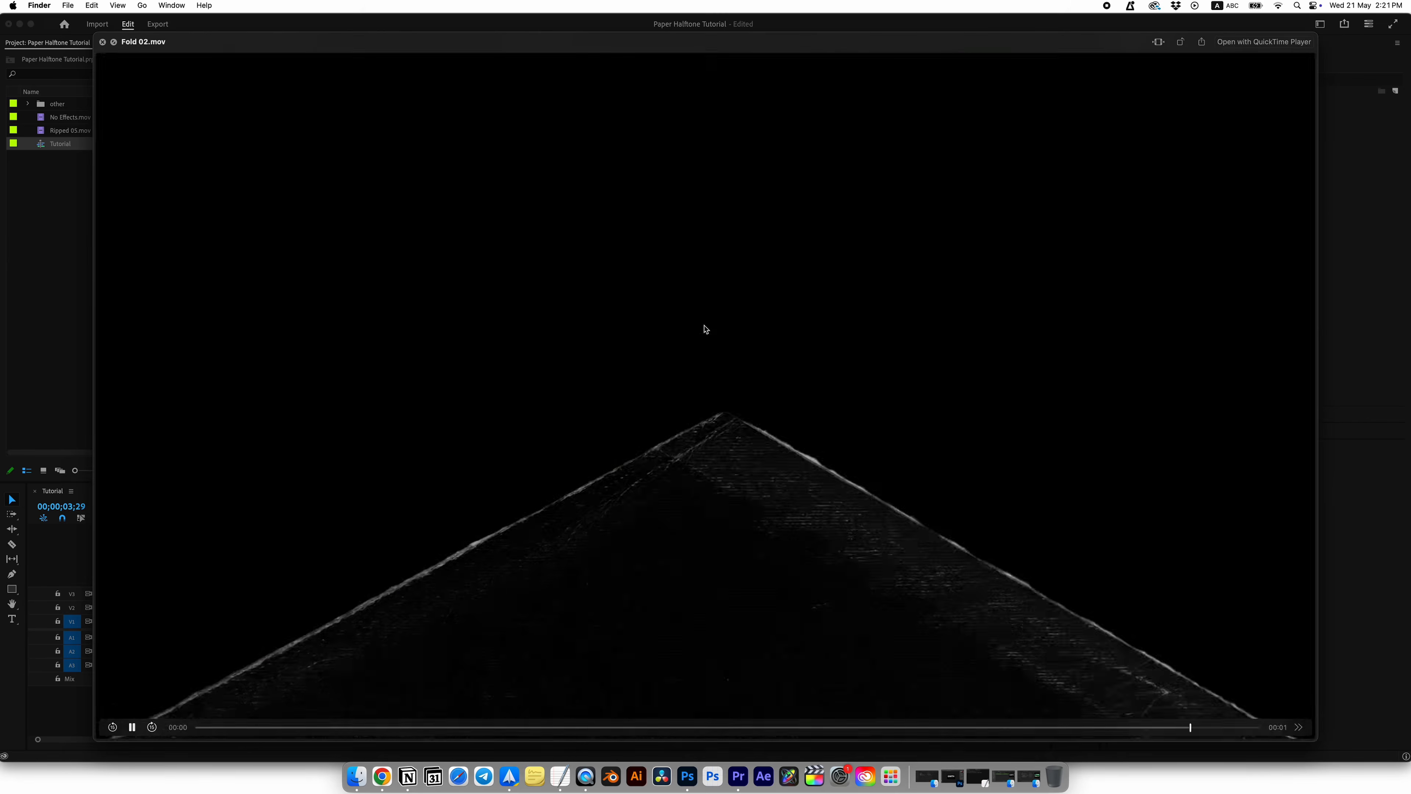
Step: Preview the Crumped 02.mov transition in the TRANSITIONS folder, then return to Premiere Pro
left_click(682, 312)
left_click(679, 300)
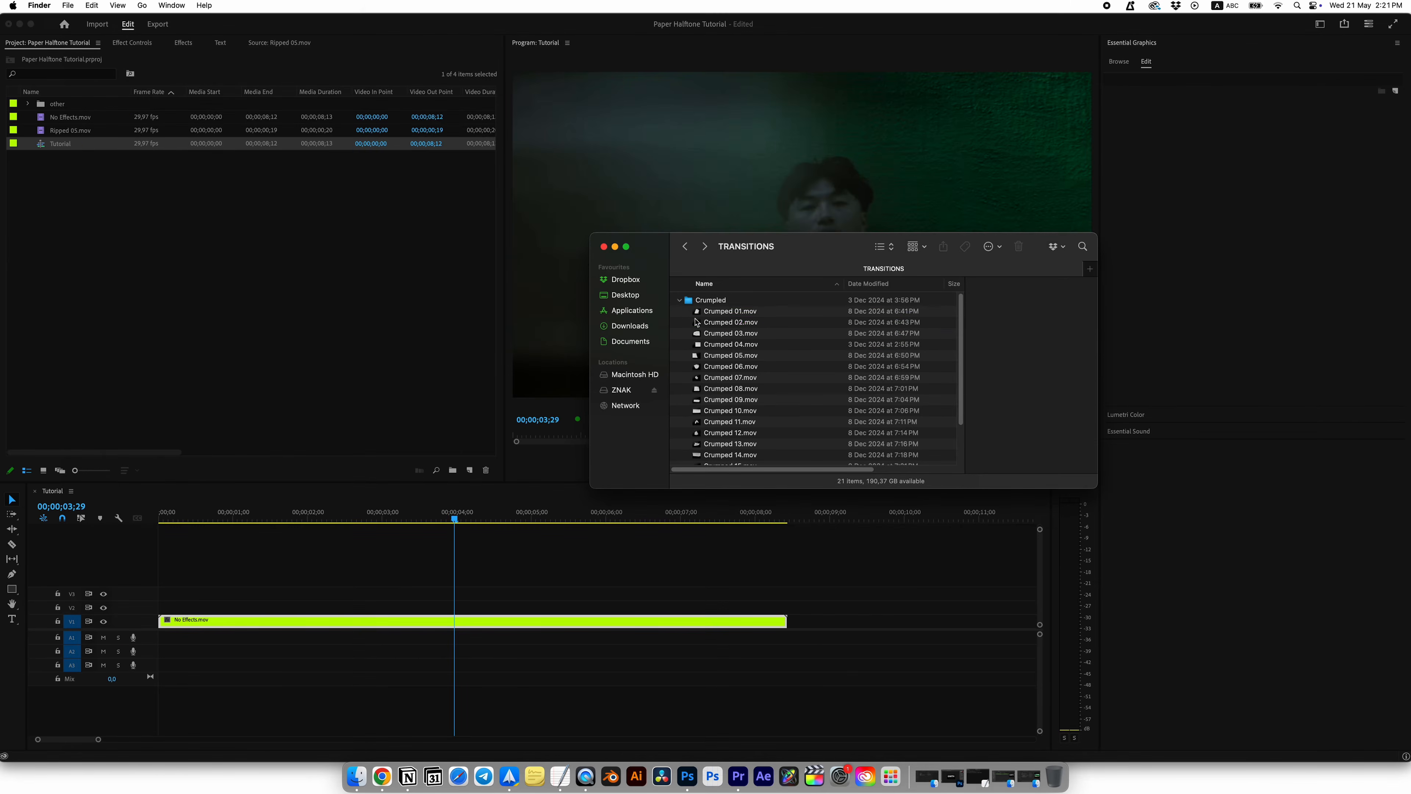
left_click(695, 321)
key("space")
key("space")
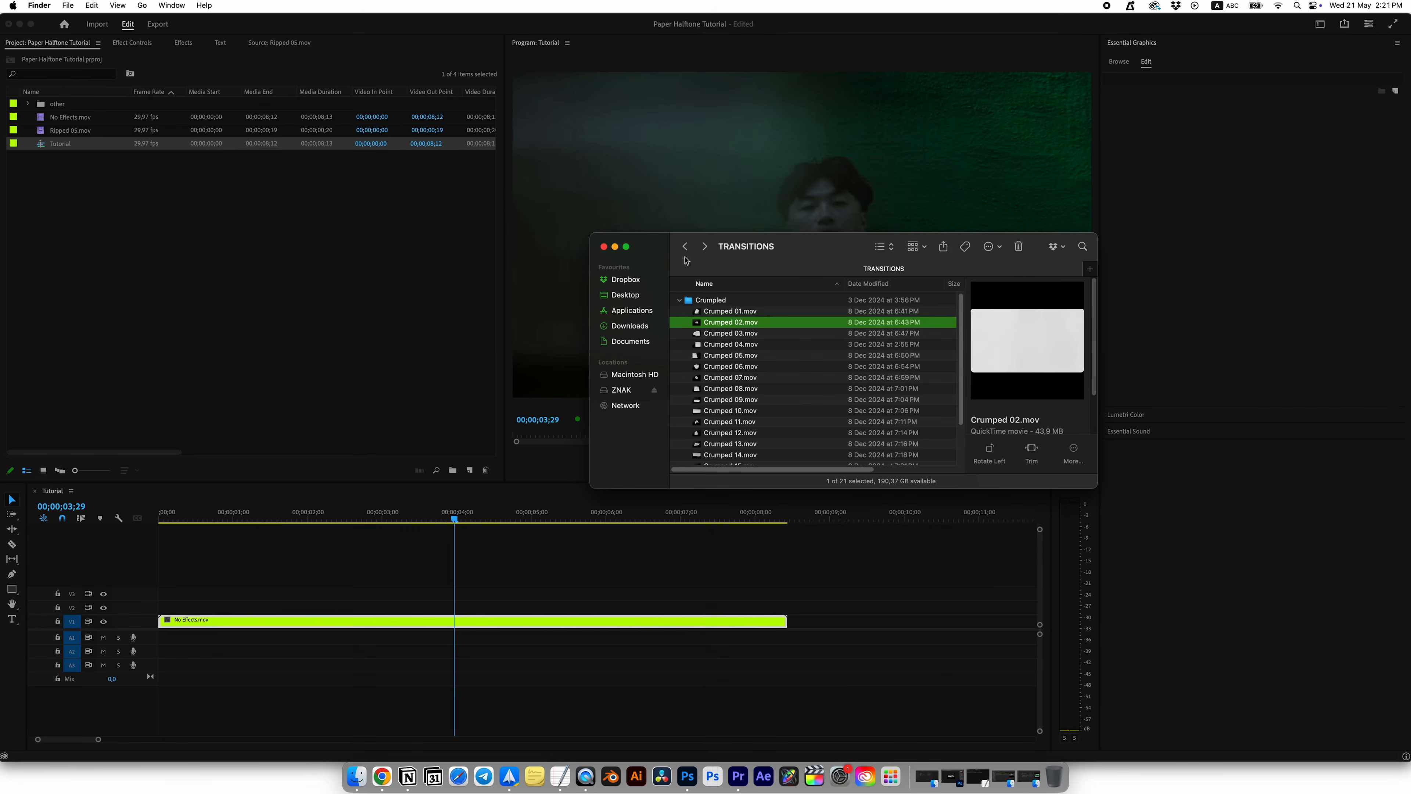
left_click(678, 299)
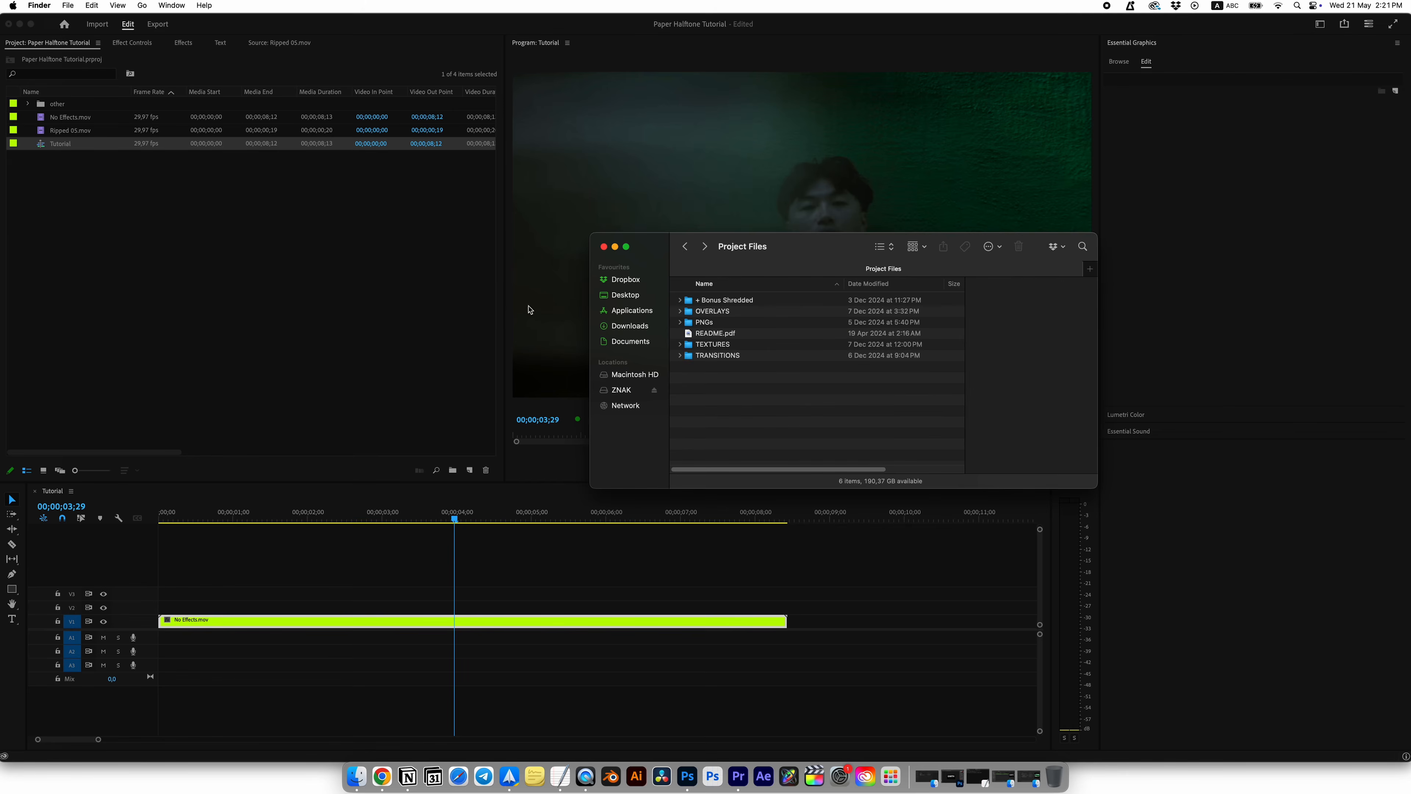
left_click(355, 260)
Step: Cut No Effects.mov at 00;00;03;29 and place Ripped 05.mov above it, ending at the cut
left_click(71, 130)
left_click_drag(455, 519, 455, 521)
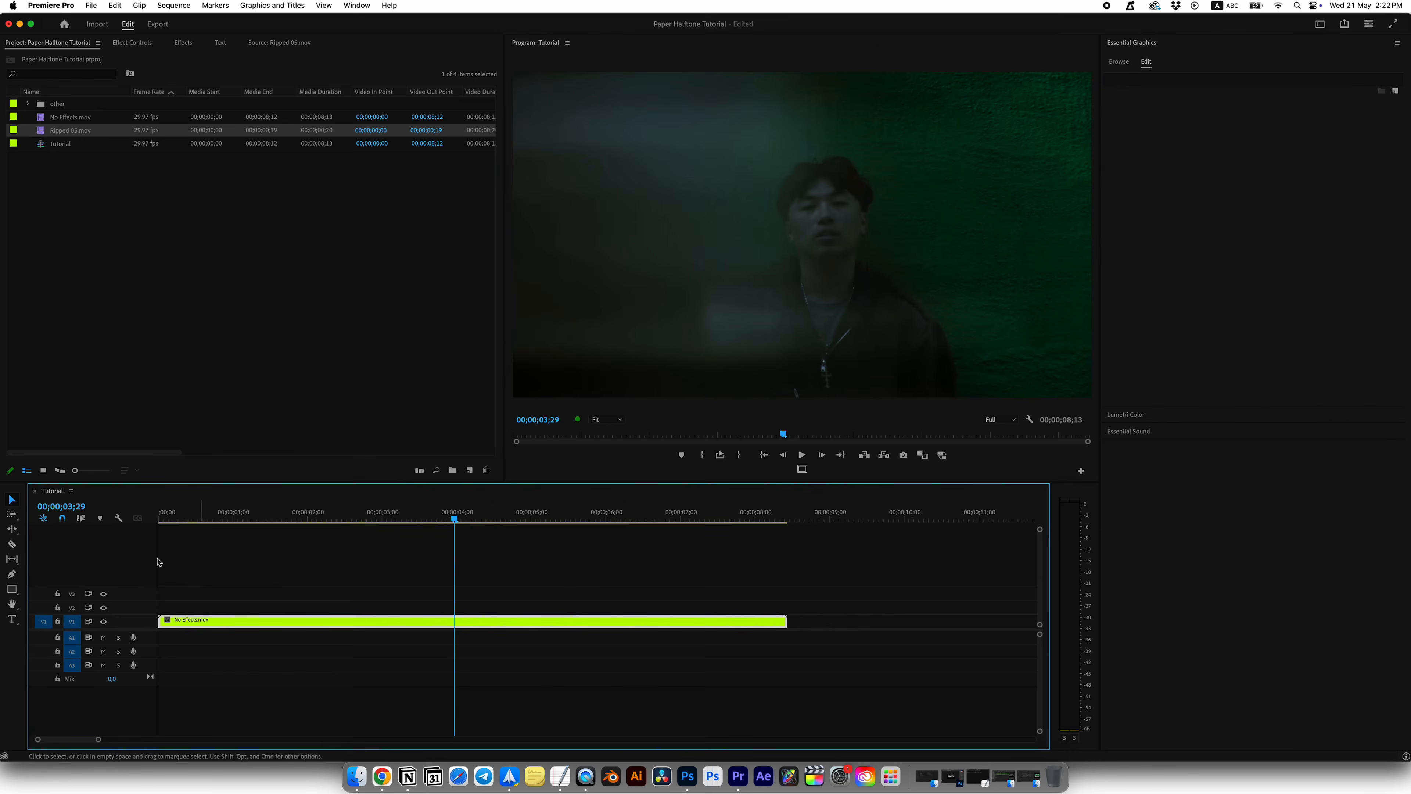
key("super+k")
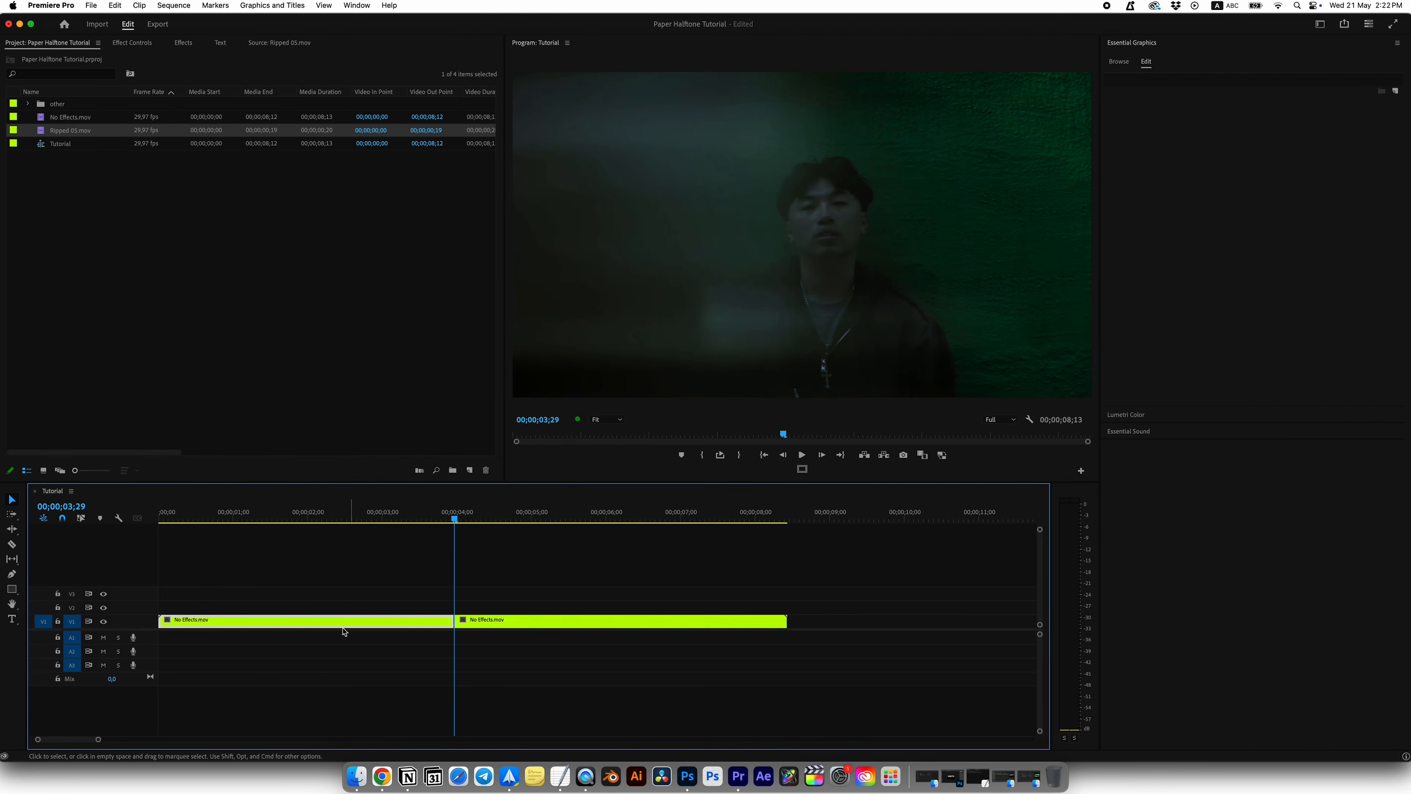
key("=")
left_click_drag(56, 136, 467, 606)
Step: Cut No Effects.mov at 00;00;03;09, move the segment beneath Ripped 05.mov onto V3 and add a frame hold to it
left_click_drag(561, 520, 466, 523)
left_click_drag(497, 606, 497, 593)
key("super+k")
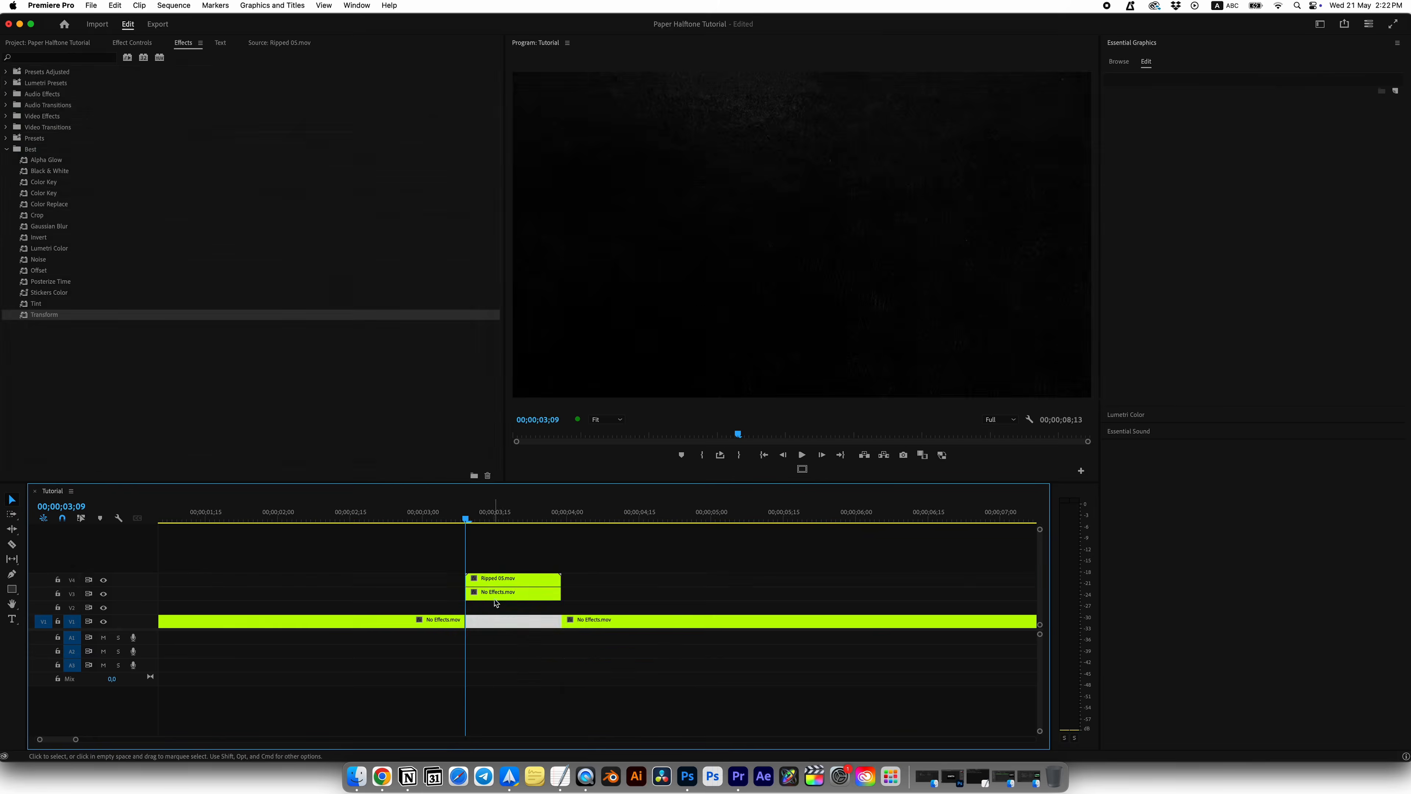
right_click(495, 601)
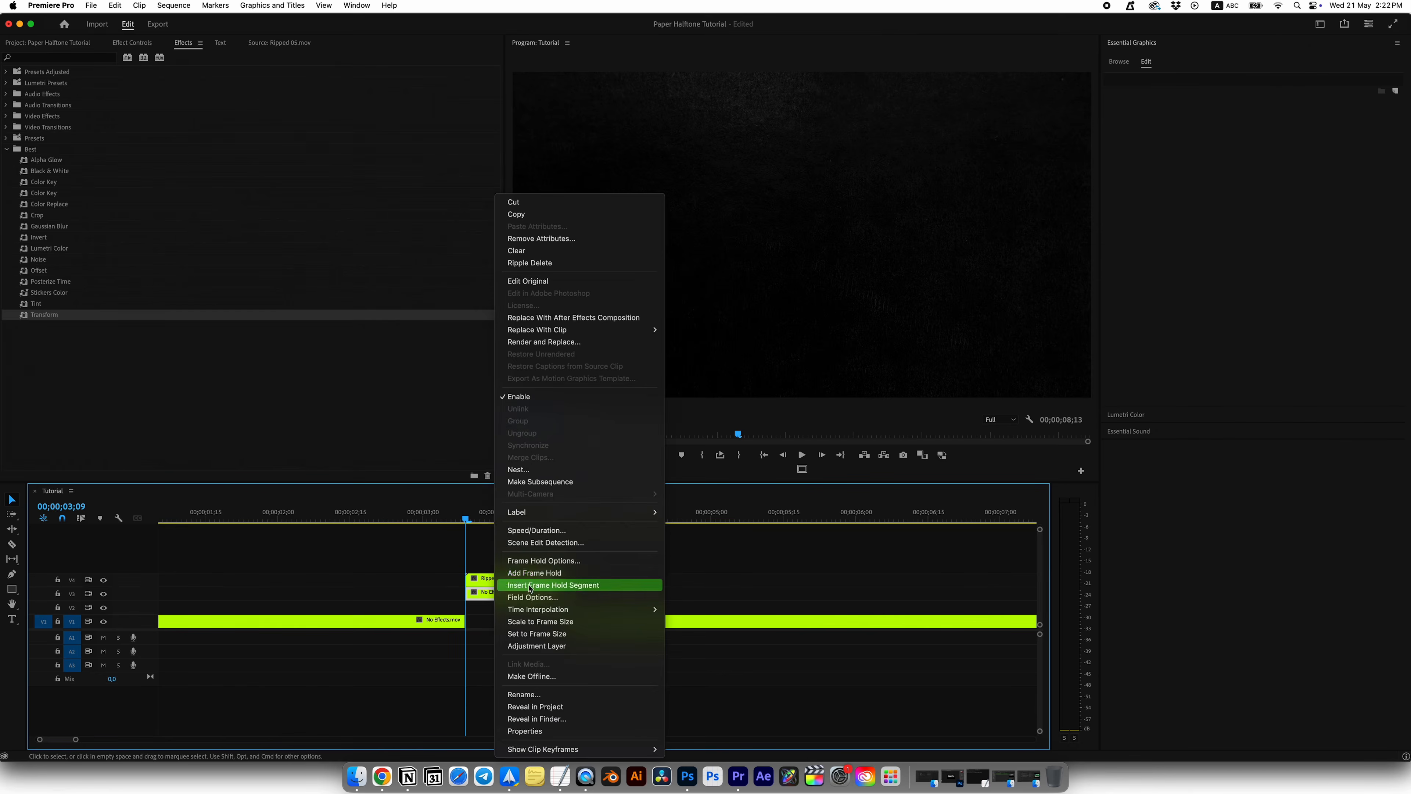
left_click(531, 573)
Step: Apply Track Matte Key to the frozen No Effects.mov segment on V3, using Video 4 as the matte
left_click(498, 520)
mouse_move(498, 523)
left_mouse_down()
mouse_move(548, 521)
mouse_move(493, 521)
left_mouse_up()
left_click(104, 580)
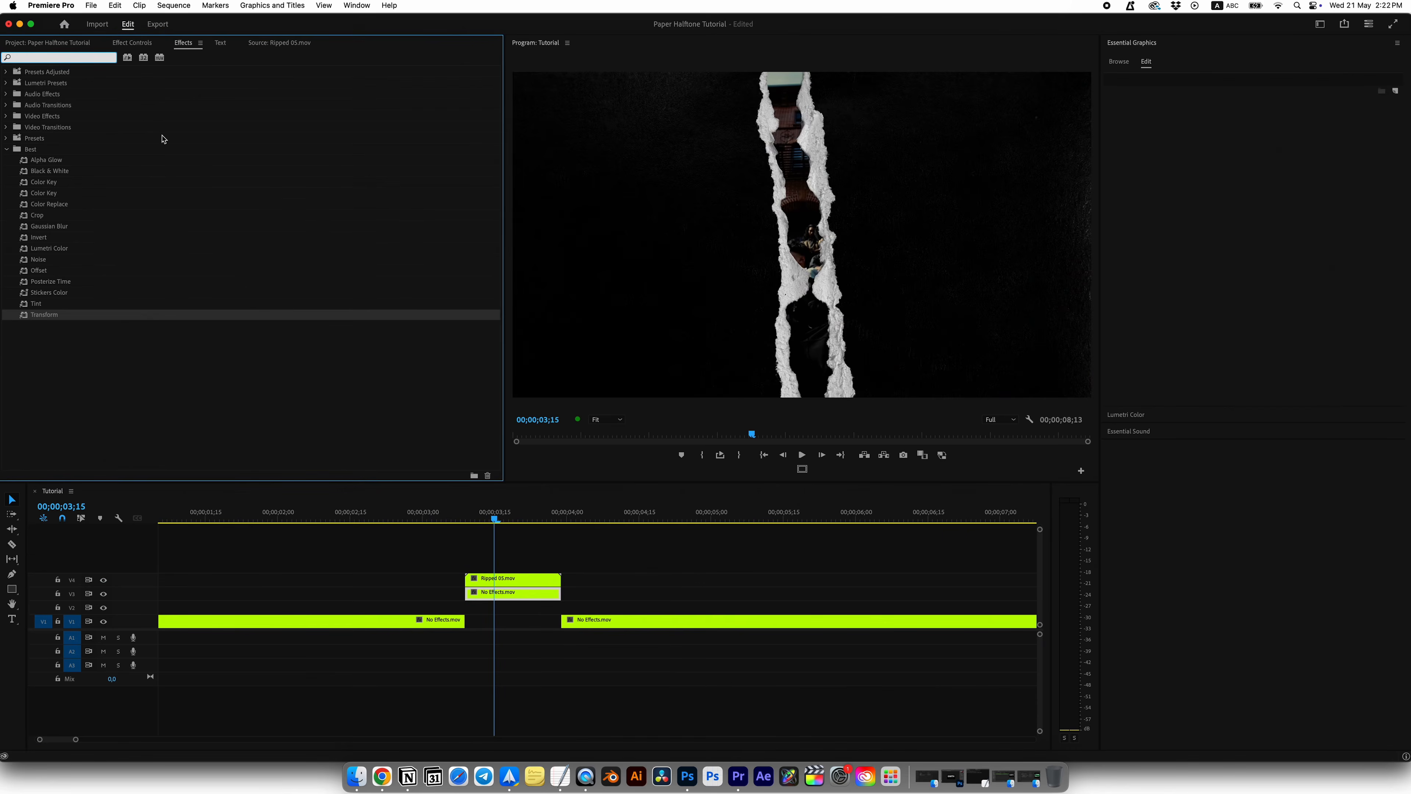
type("track")
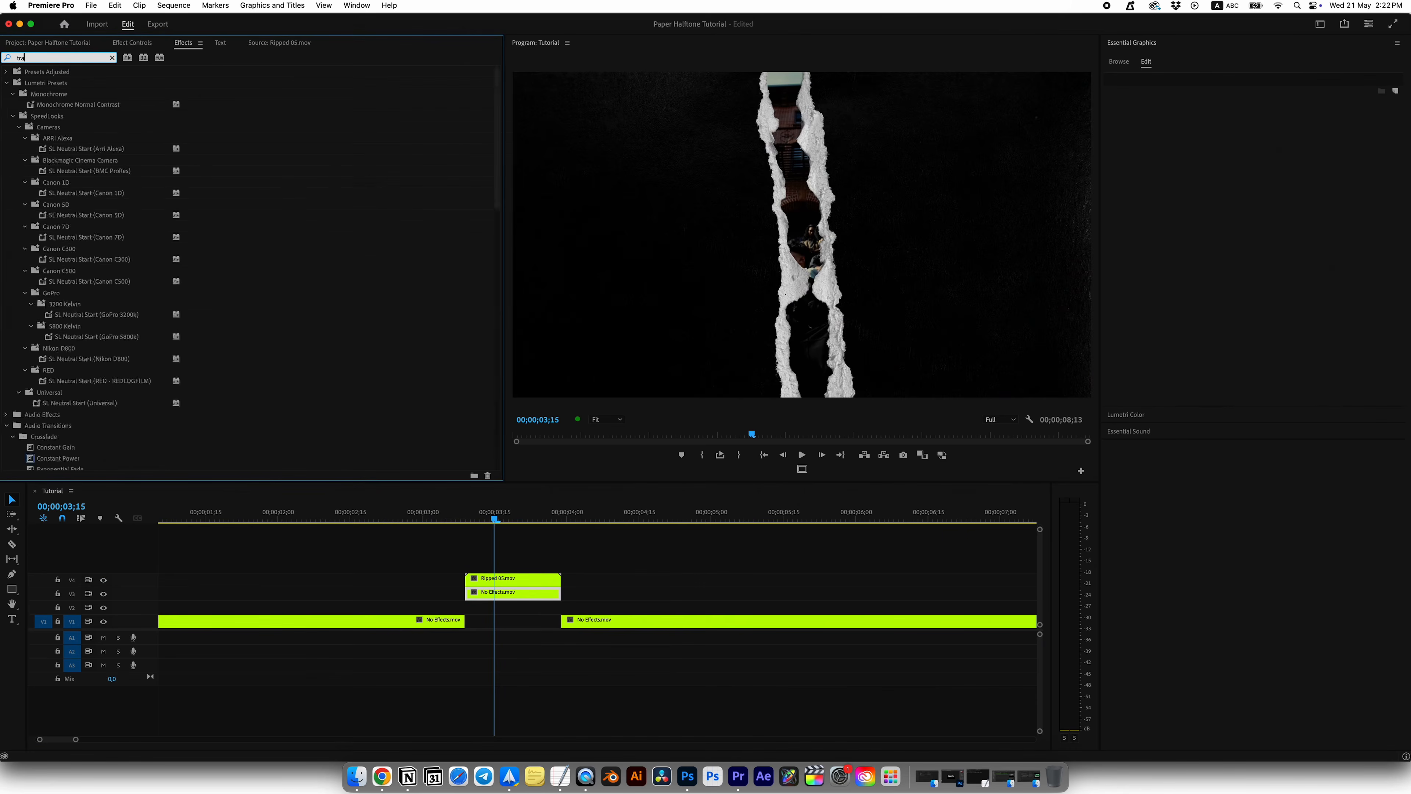
left_click_drag(86, 138, 115, 212)
left_click(7, 88)
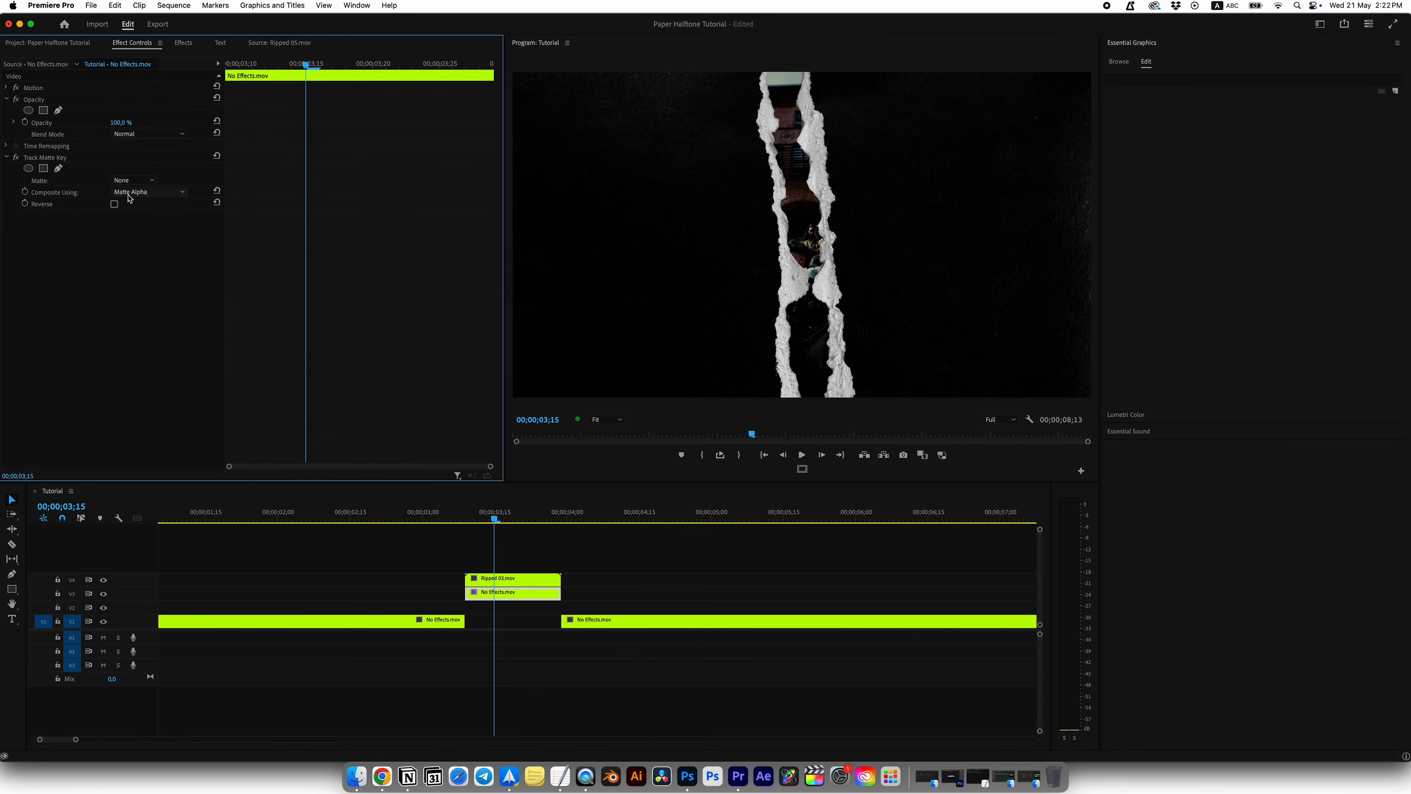
left_click(131, 181)
left_click(138, 206)
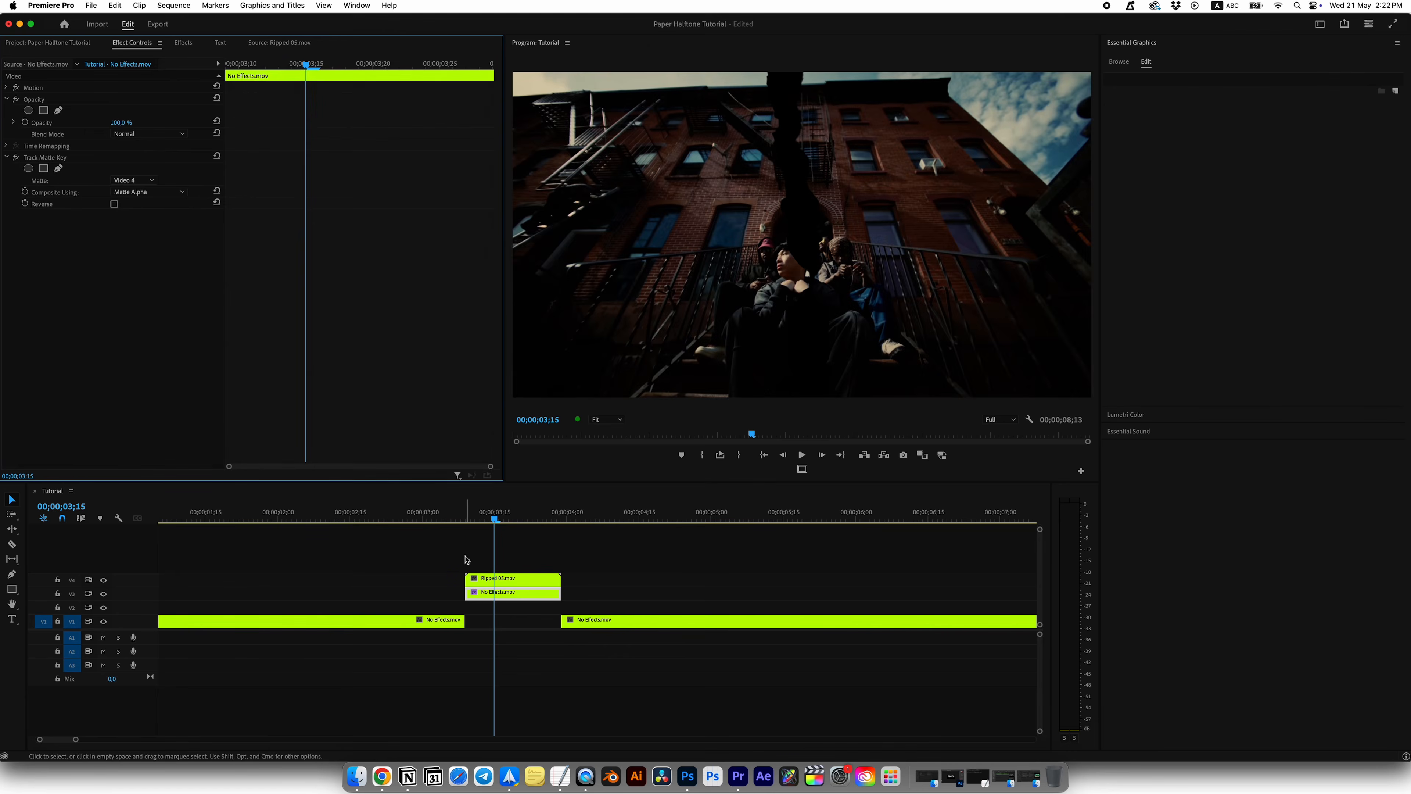
Step: Copy Ripped 05.mov onto V5 with its blend mode set to Screen, and stack another copy on V6
left_click(488, 579)
mouse_move(492, 520)
left_mouse_down()
mouse_move(532, 520)
mouse_move(497, 521)
left_mouse_up()
left_click_drag(497, 579, 509, 570)
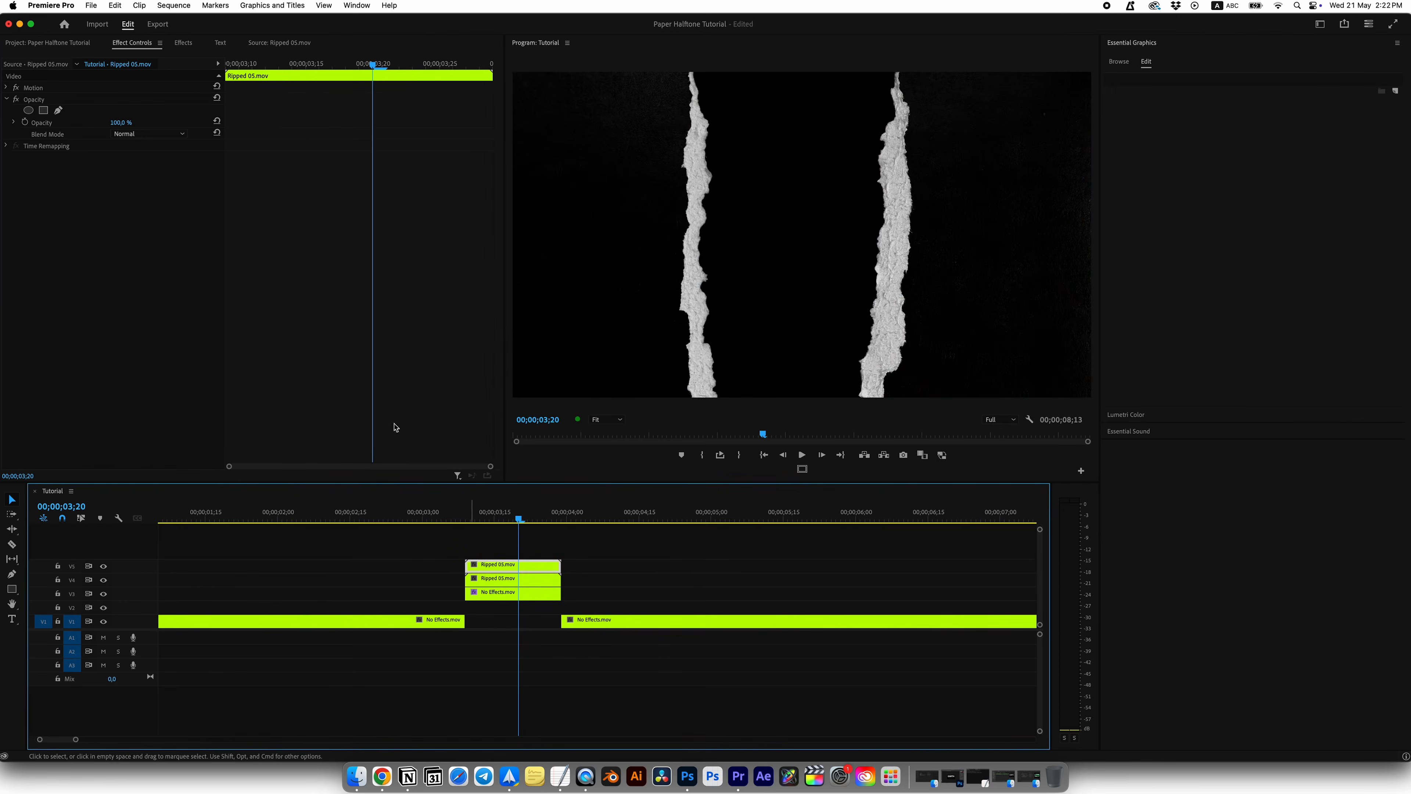
left_click(149, 134)
left_click(150, 252)
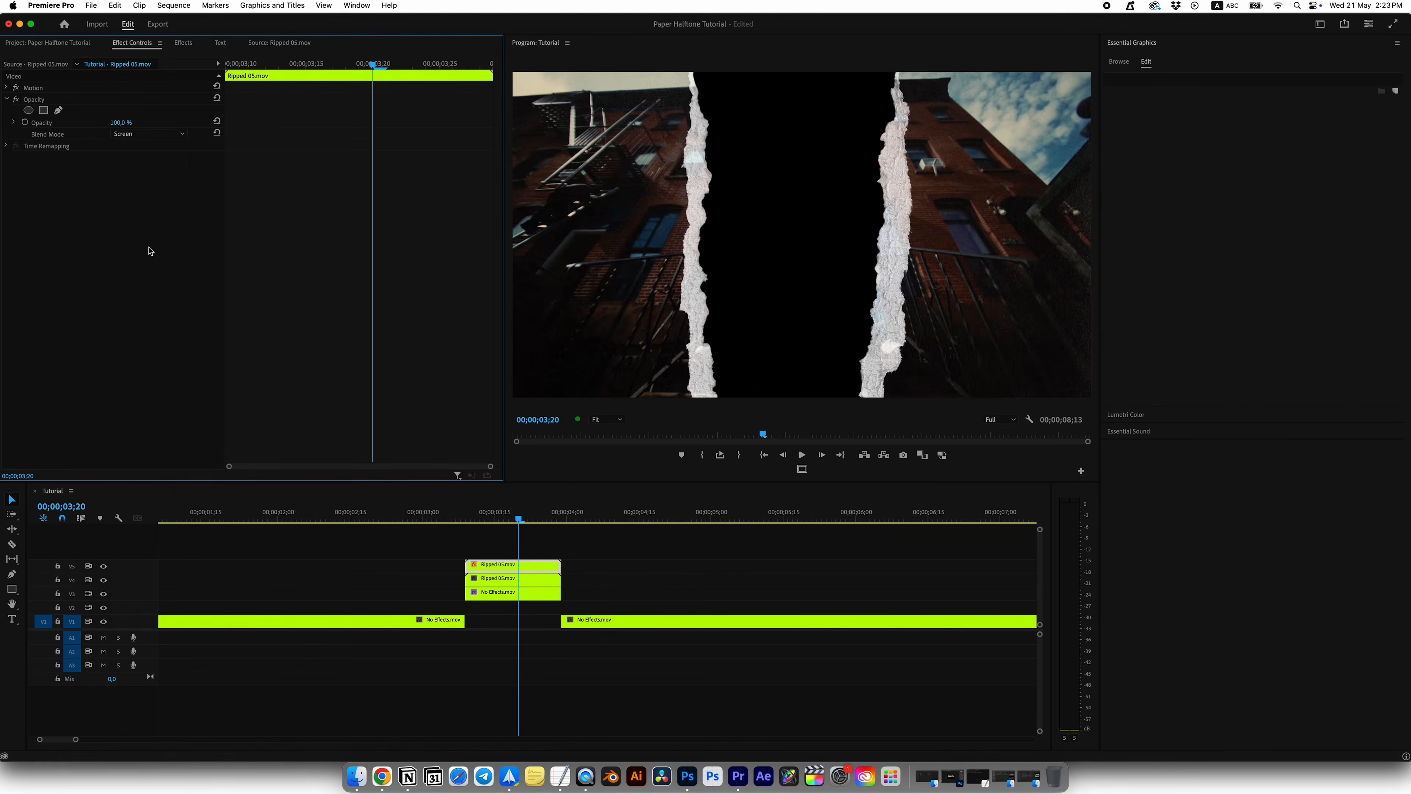
mouse_move(518, 521)
left_mouse_down()
mouse_move(482, 520)
mouse_move(521, 519)
mouse_move(501, 520)
mouse_move(510, 550)
mouse_move(488, 518)
mouse_move(529, 518)
mouse_move(487, 517)
mouse_move(535, 518)
mouse_move(489, 518)
mouse_move(499, 521)
left_mouse_up()
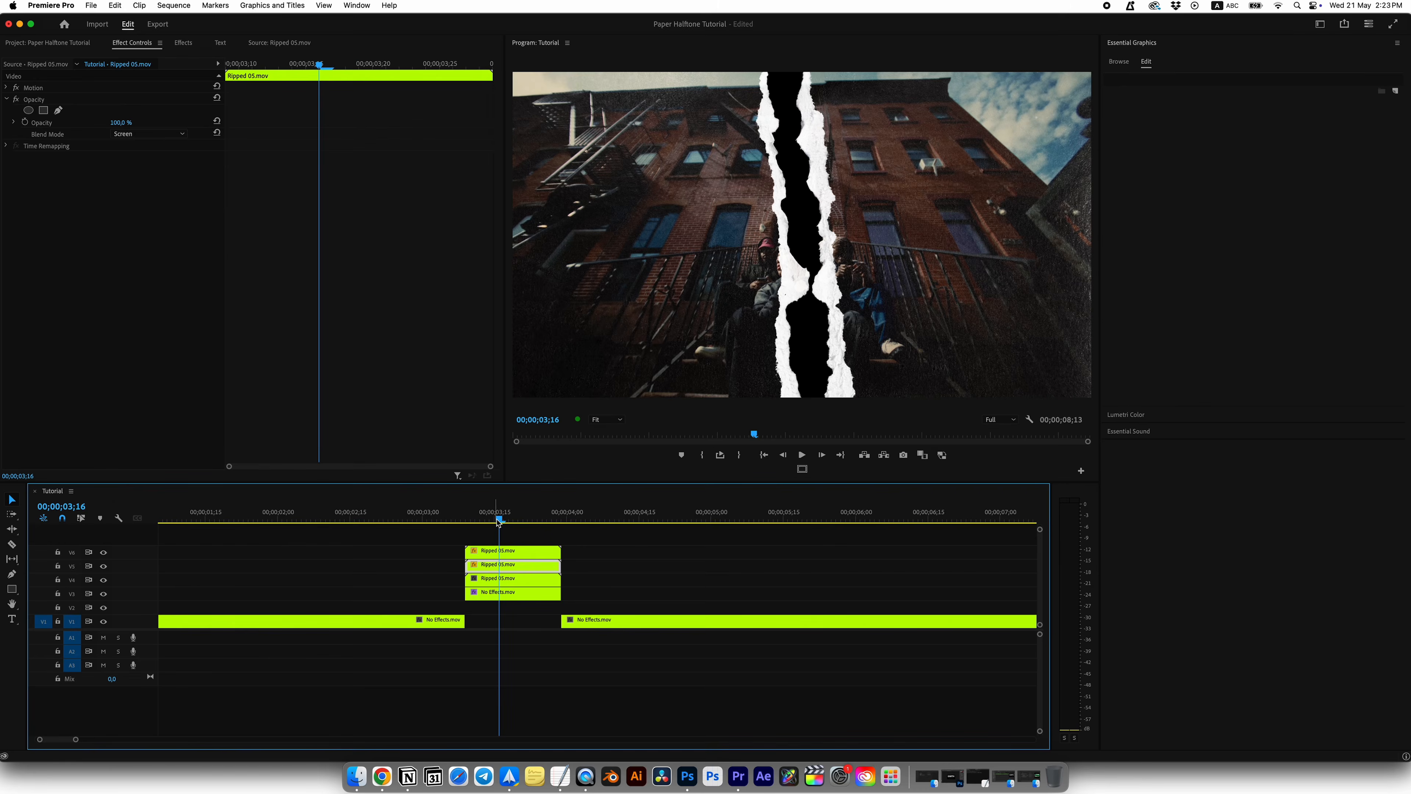
Step: Cut the No Effects.mov clip on V1 at 00;00;04;00 to isolate its first frame
left_click(562, 518)
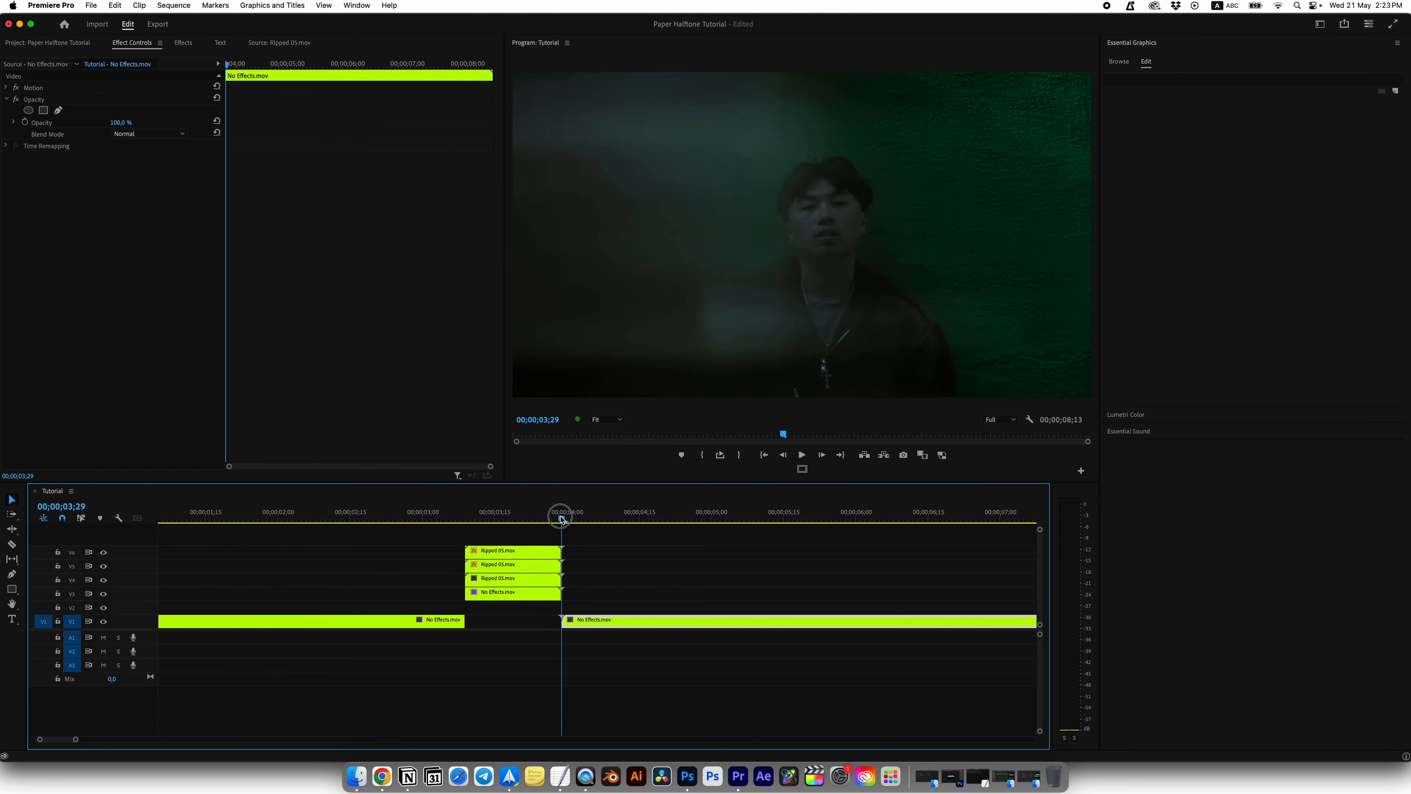
key("Right")
key("Left")
key("equal")
key("Right")
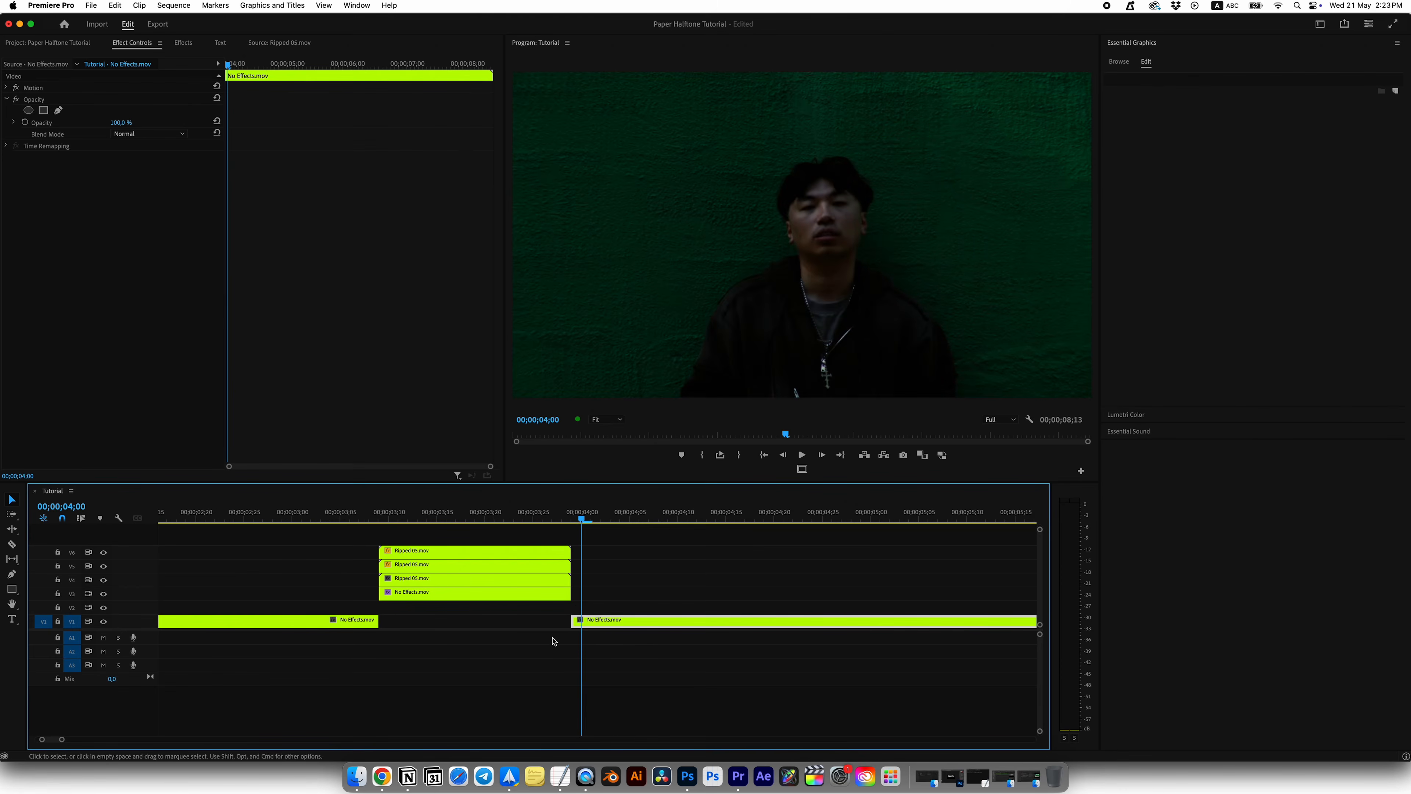
key("c")
left_click(586, 625)
Step: Extend the one-frame No Effects.mov piece back to 00;00;03;09 and freeze it with a frame hold
key("v")
mouse_move(577, 622)
left_mouse_down()
mouse_move(383, 623)
mouse_move(580, 625)
left_mouse_up()
right_click(426, 621)
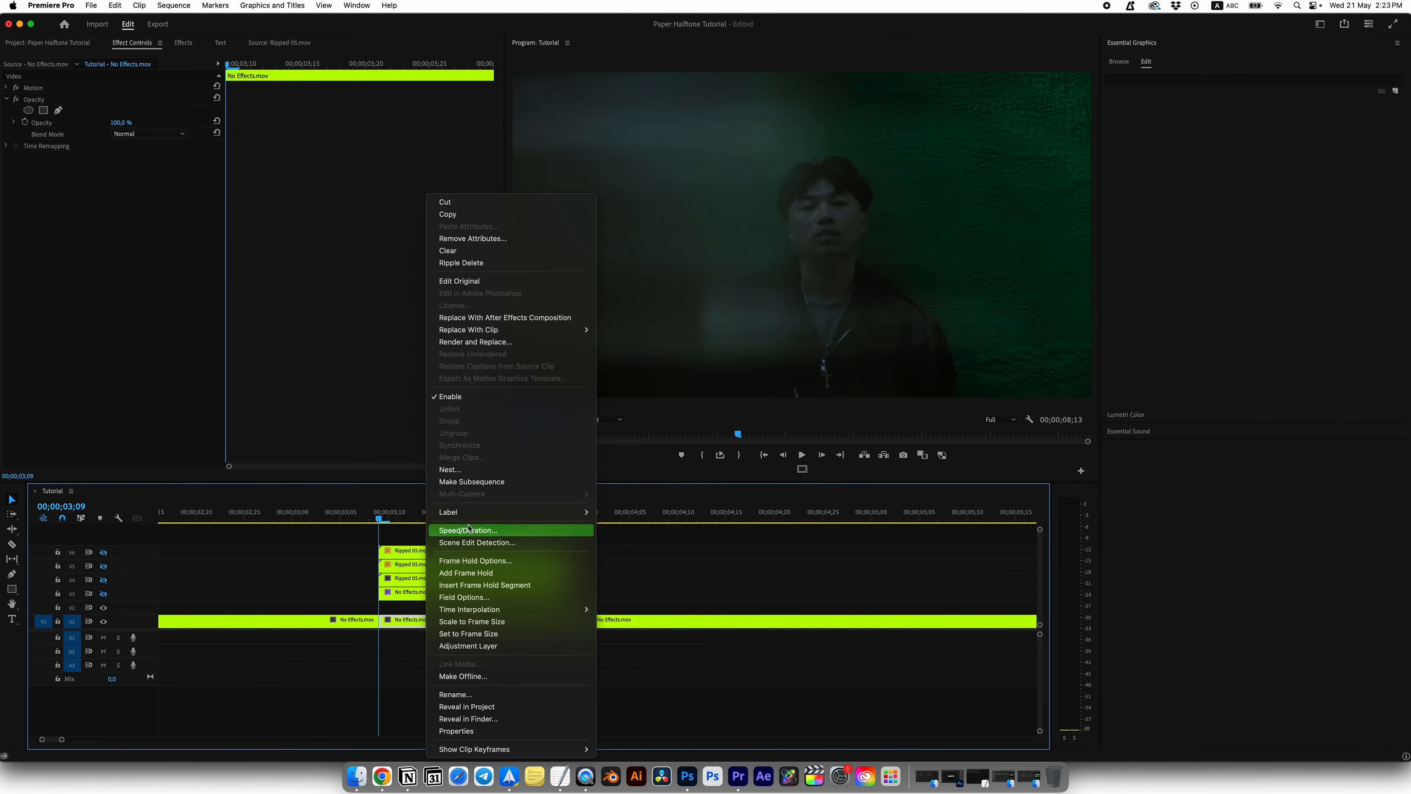
left_click(444, 573)
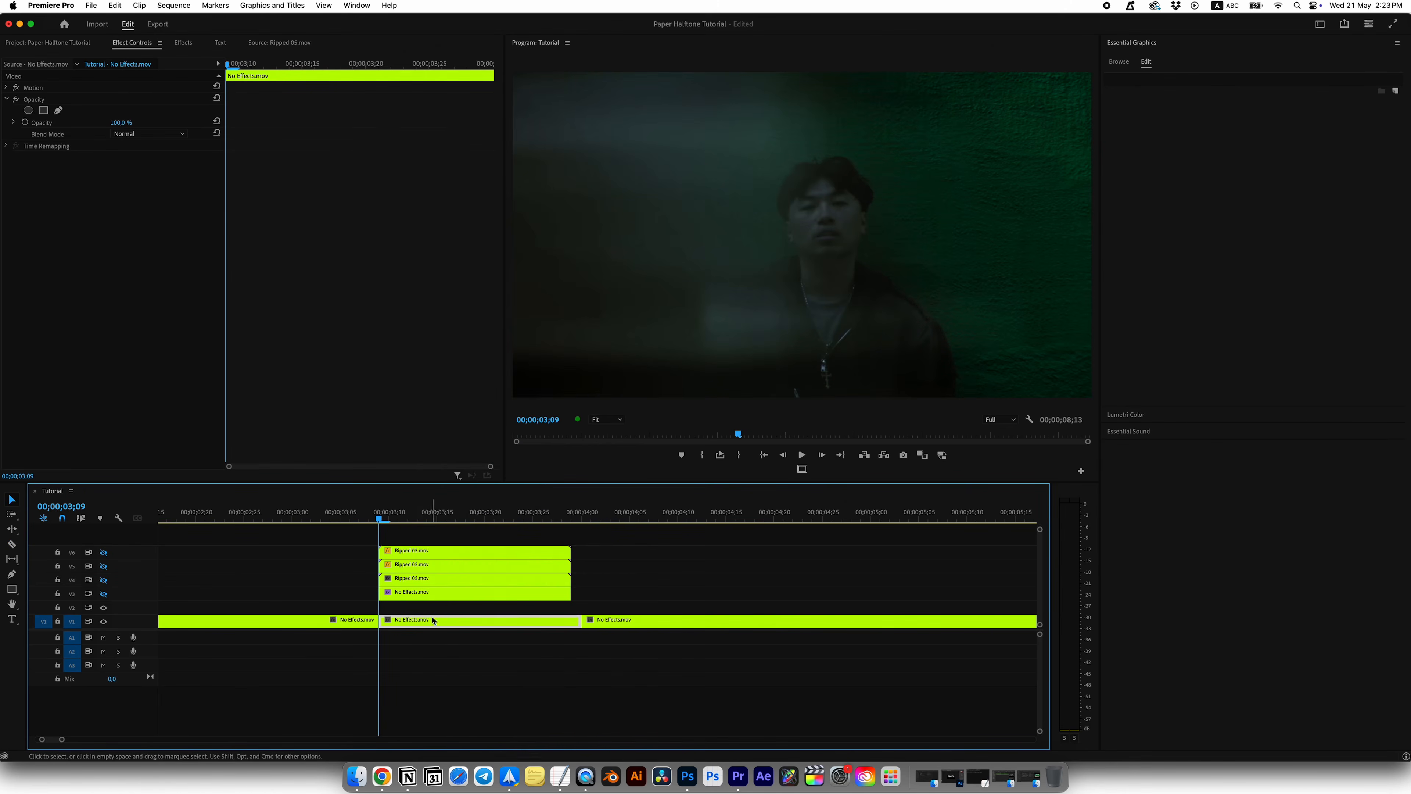
left_click(419, 619)
mouse_move(392, 514)
left_mouse_down()
mouse_move(456, 520)
mouse_move(385, 524)
left_mouse_up()
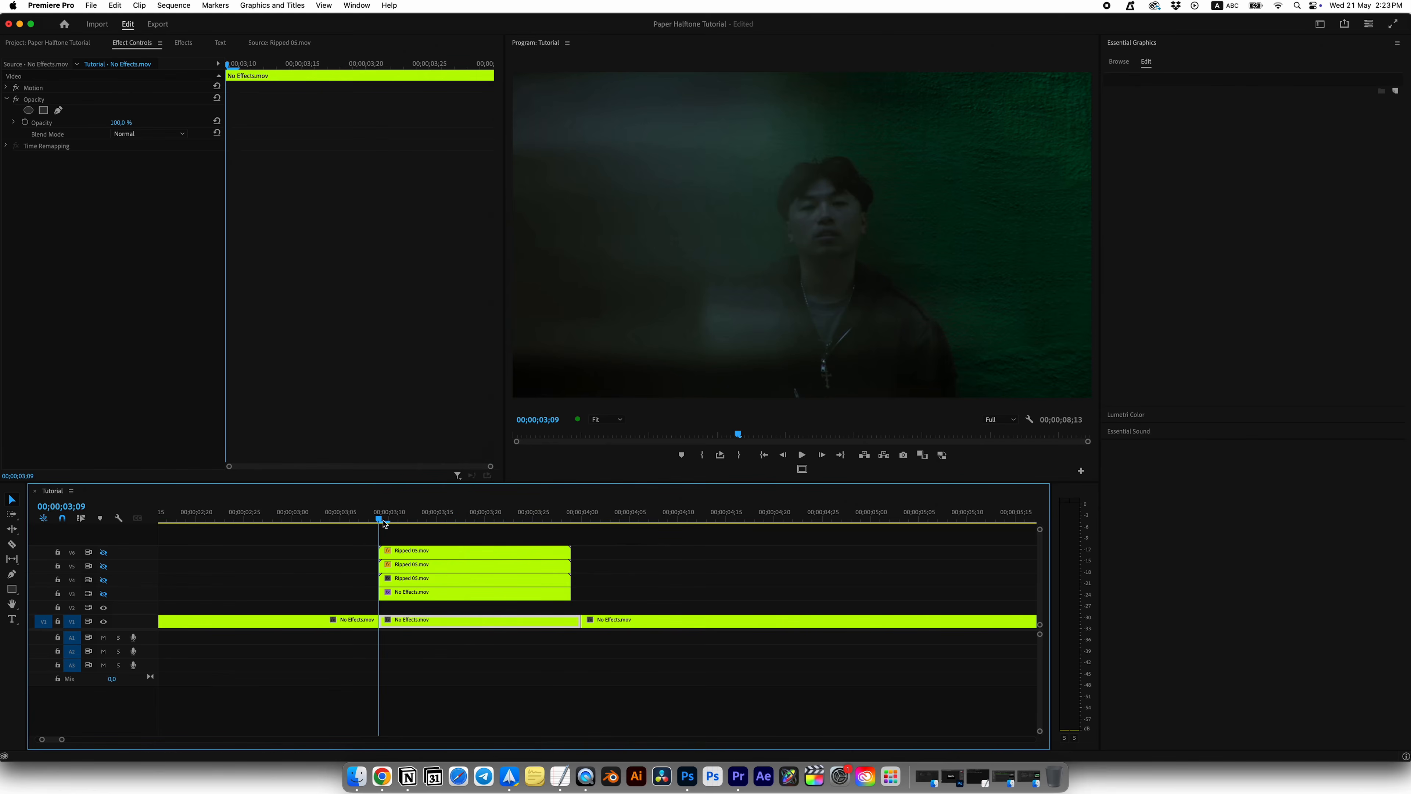
left_click_drag(545, 621, 598, 624)
Step: Find the [SZ]_Grunge Halftone Stylizer template and place it on V2 starting at 00;00;03;09
left_click(1150, 106)
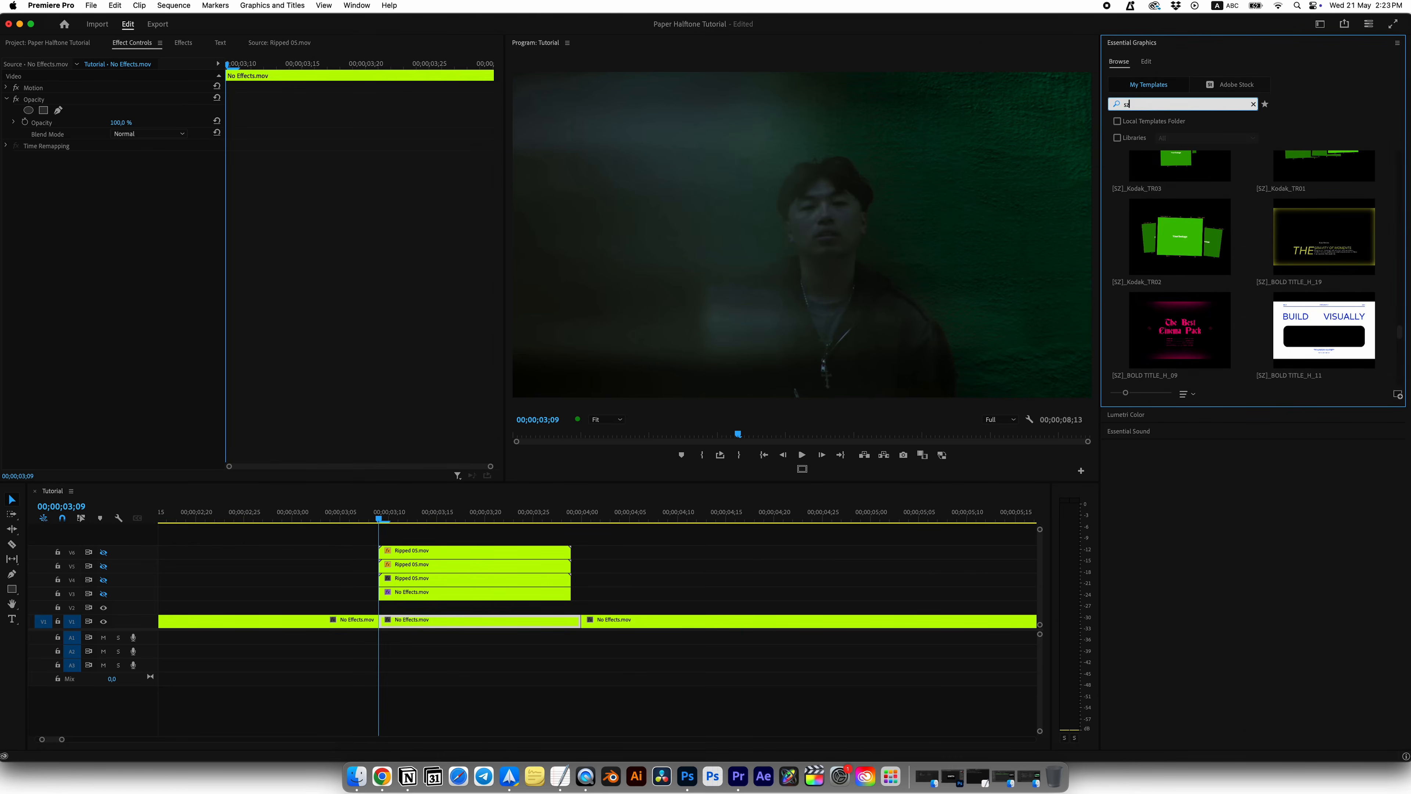
key("Return")
scroll(1161, 239, "up", 10)
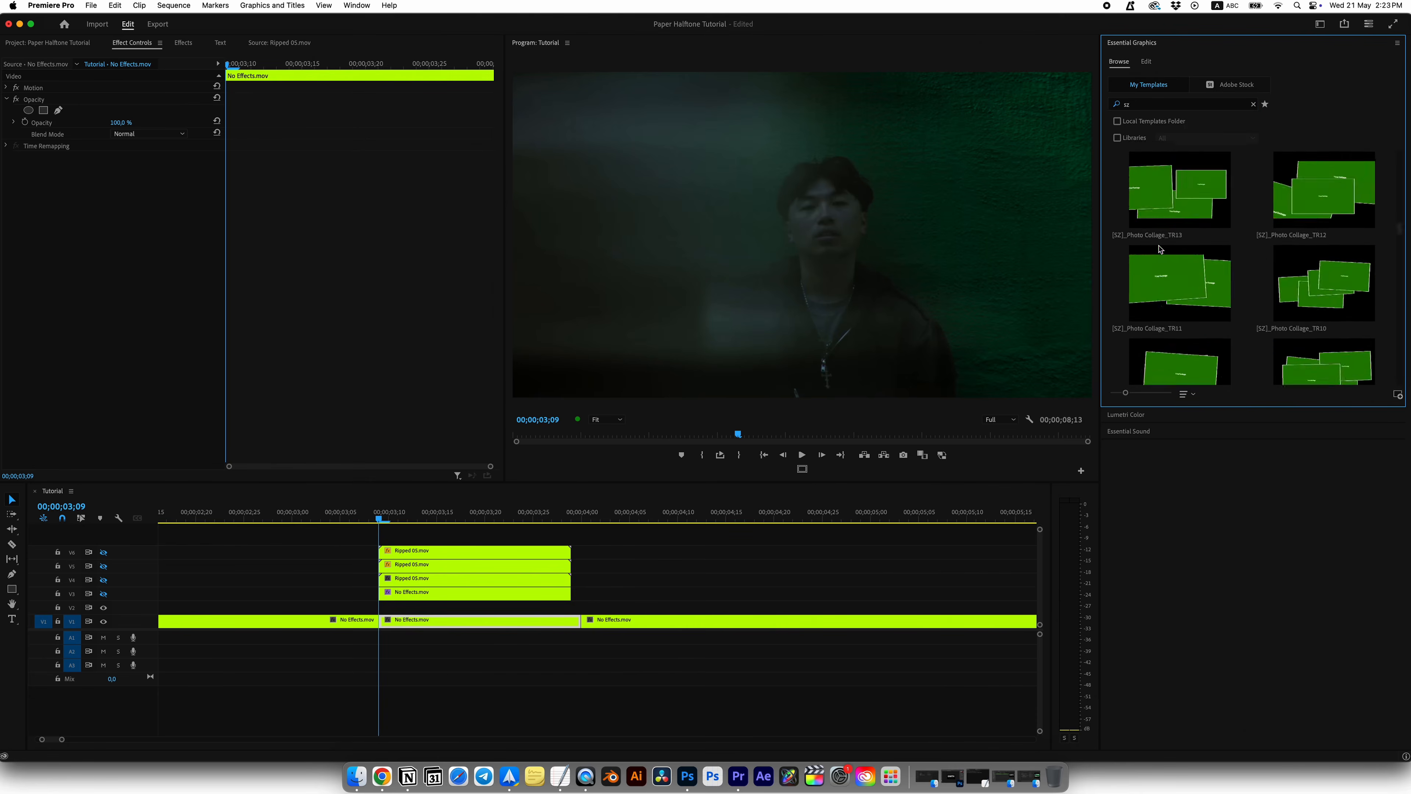
left_click_drag(1193, 195, 383, 611)
Step: Cut the Grunge Halftone Stylizer at 00;00;04;03, delete the remainder and extend the frozen clip below to match
left_click_drag(592, 520, 610, 520)
key("c")
left_click(614, 607)
key("v")
left_click(633, 610)
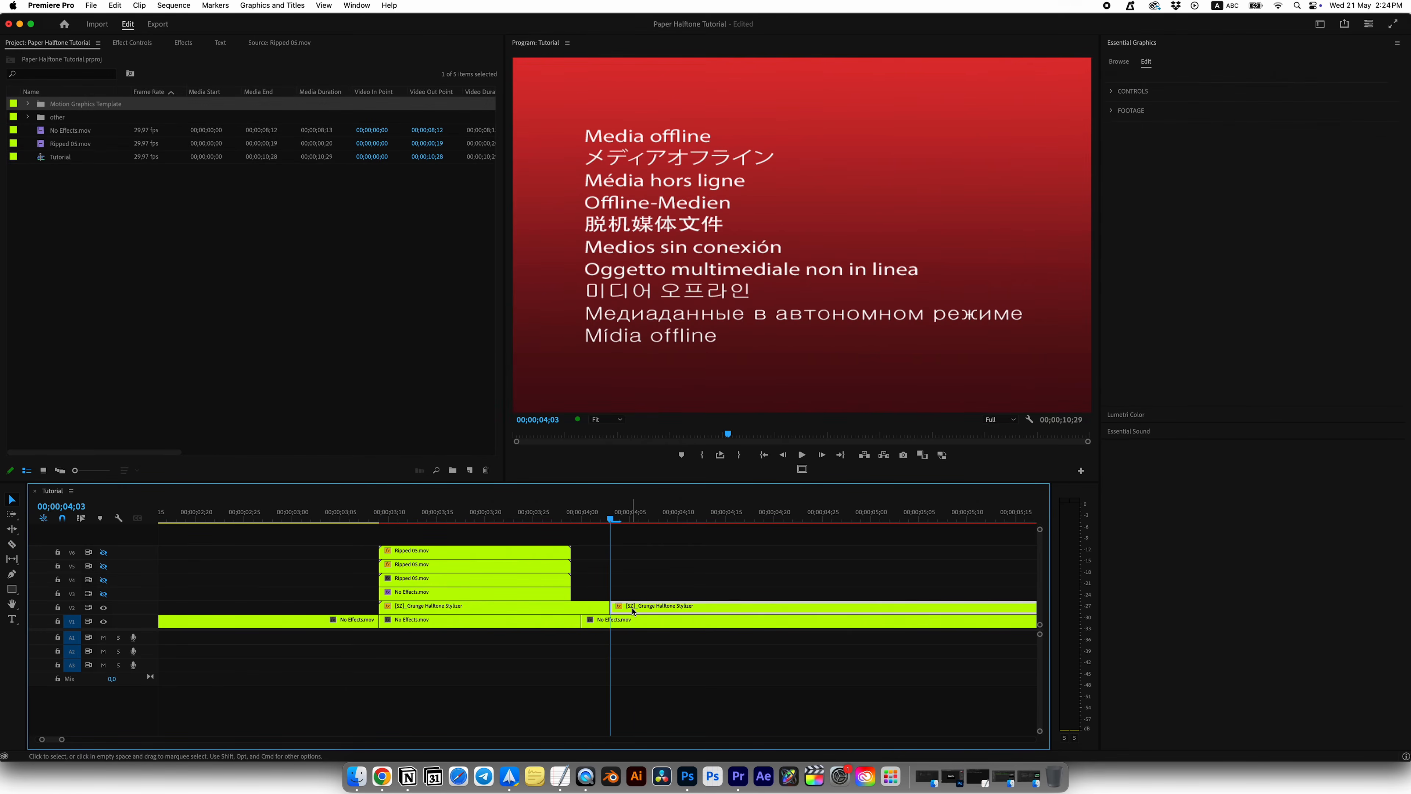
key("Delete")
key("Up")
Step: Nest the frozen No Effects.mov clip on V1 as Clip 02
right_click(467, 620)
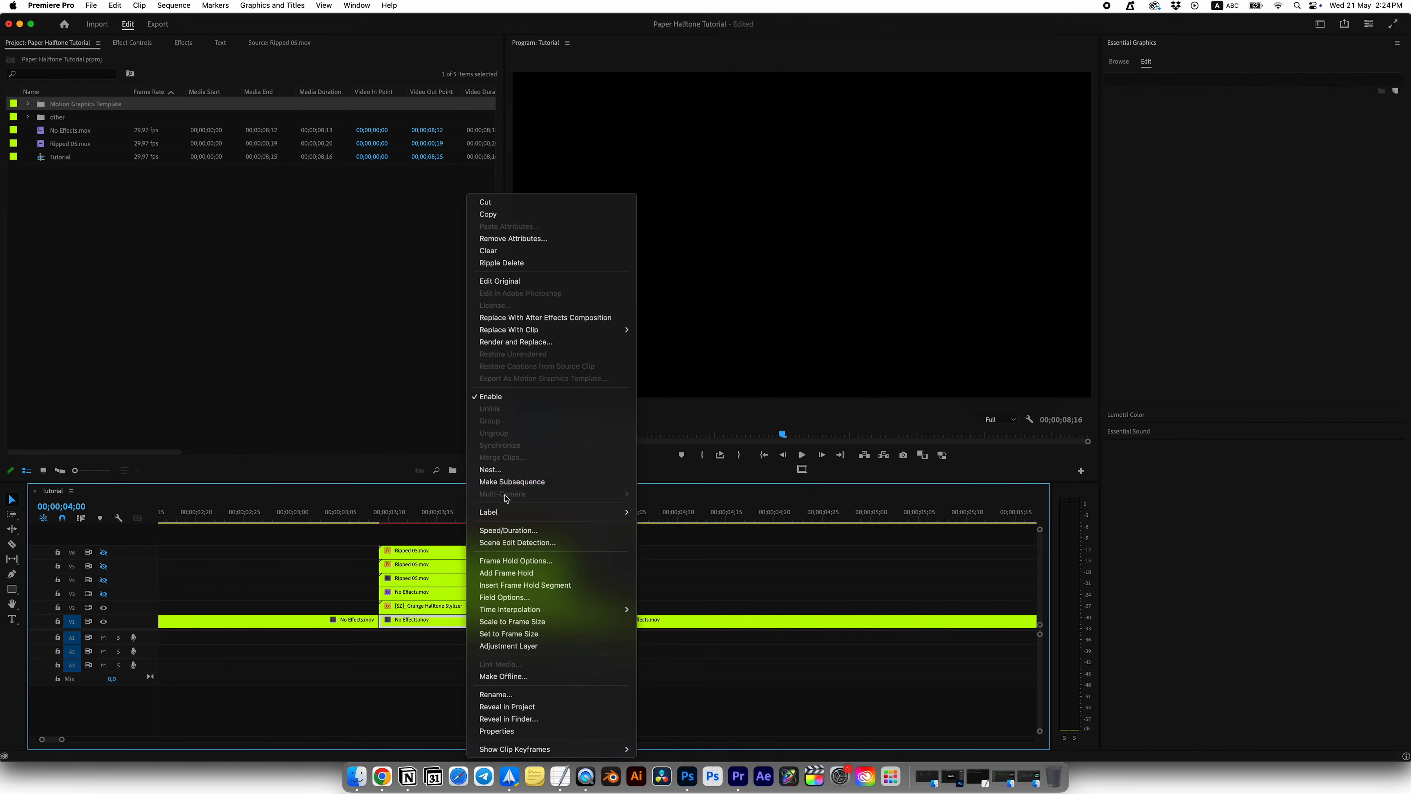
left_click(491, 469)
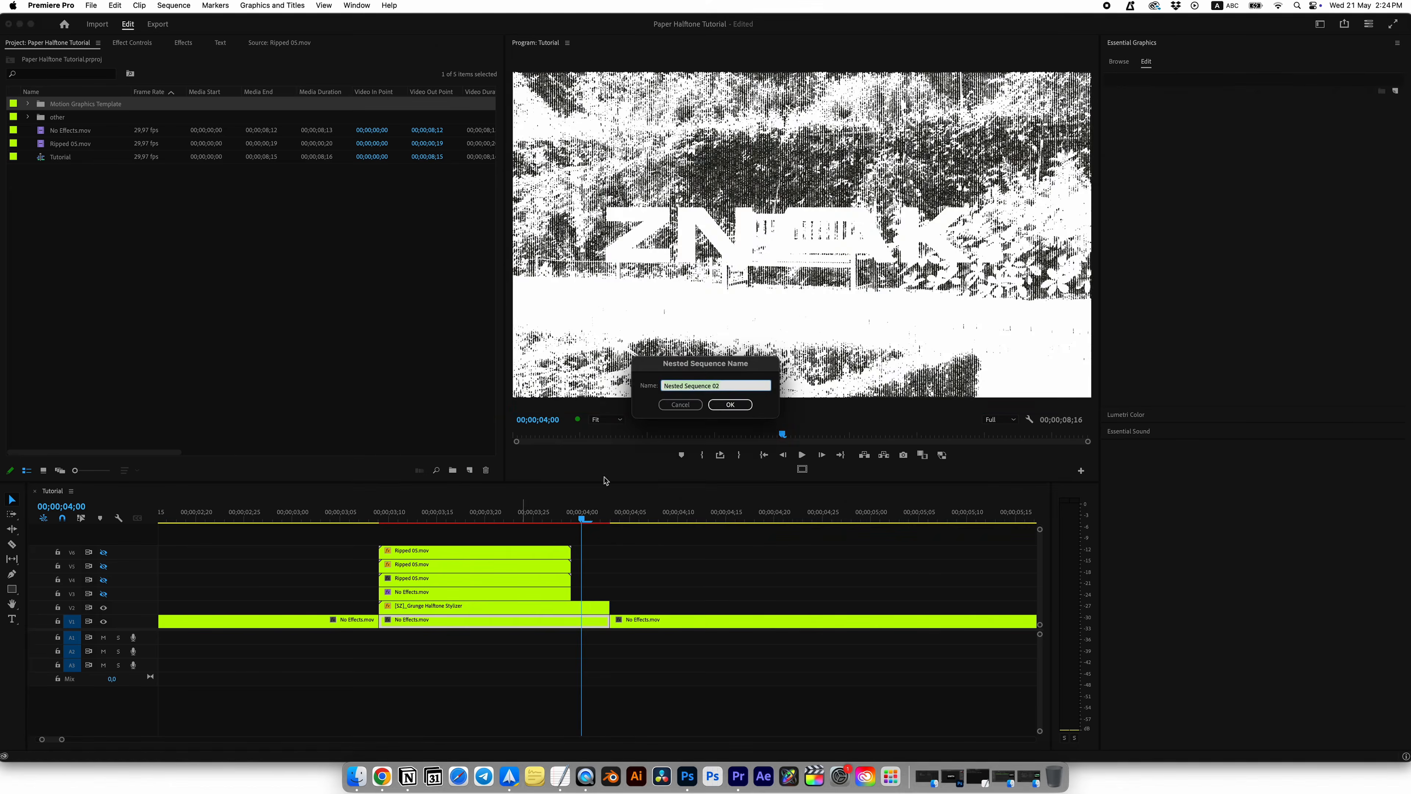
type("Clip 02")
key("Return")
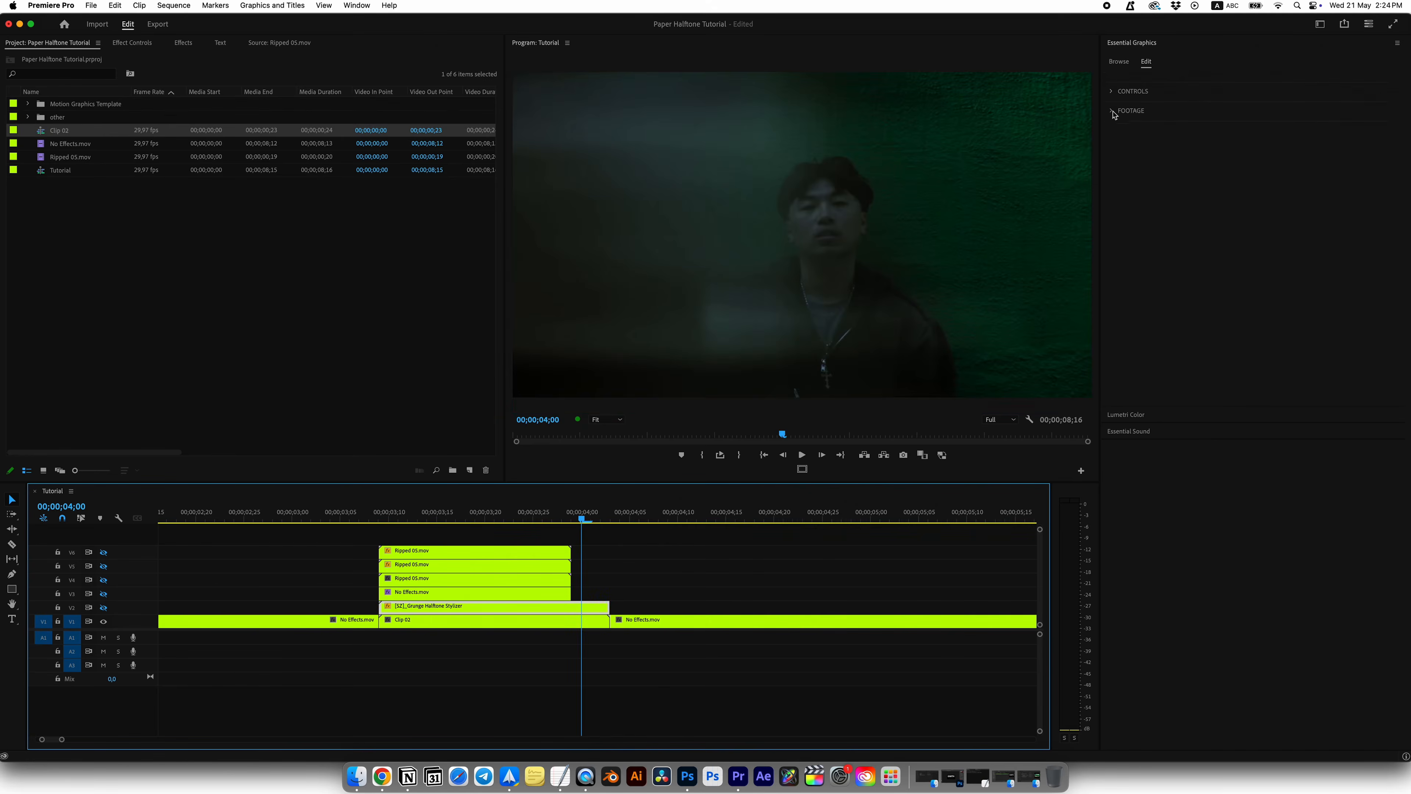
Step: Use Clip 02 as the Grunge Halftone Stylizer's replacement footage and delete the Clip 02 nest from V1
left_click(1112, 110)
left_click_drag(90, 137, 1168, 221)
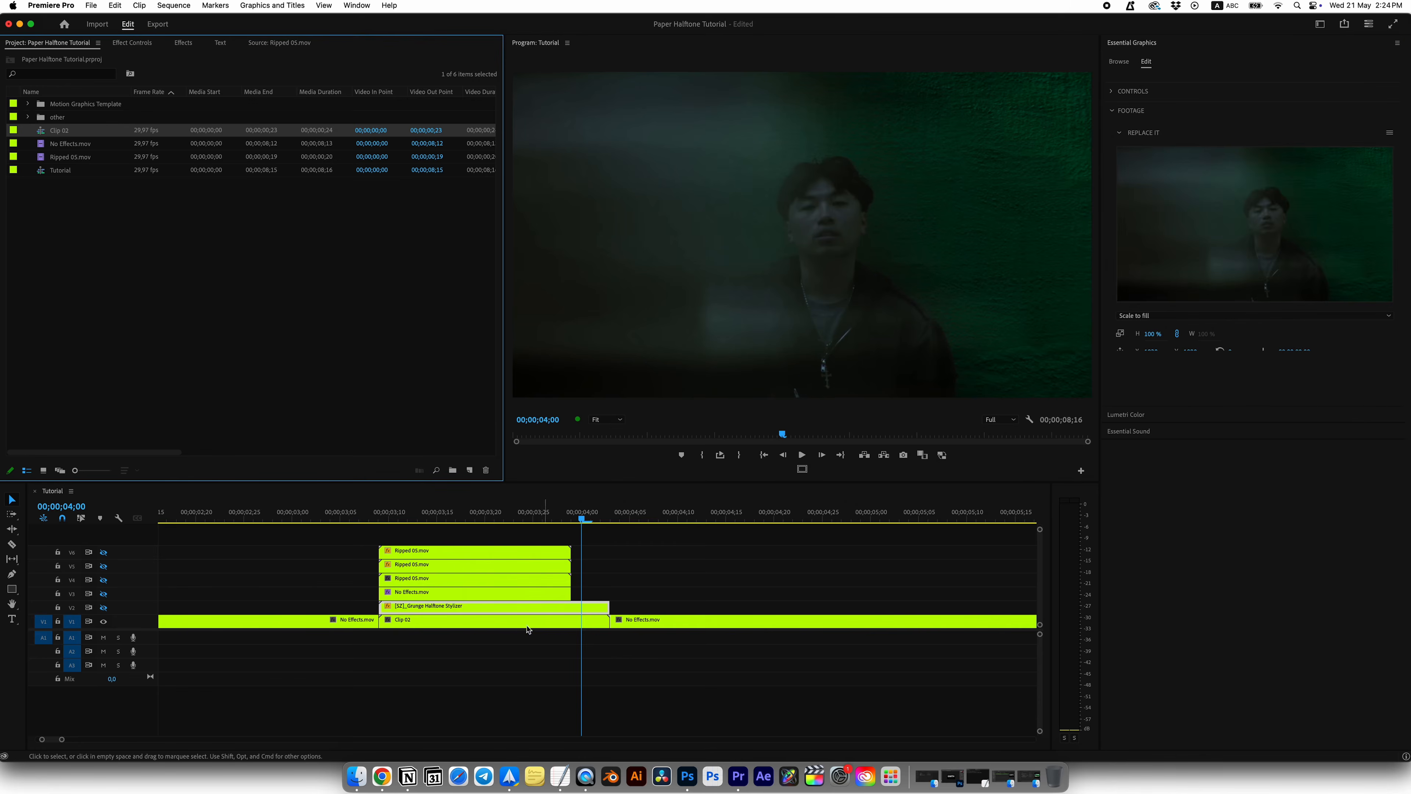
left_click(500, 623)
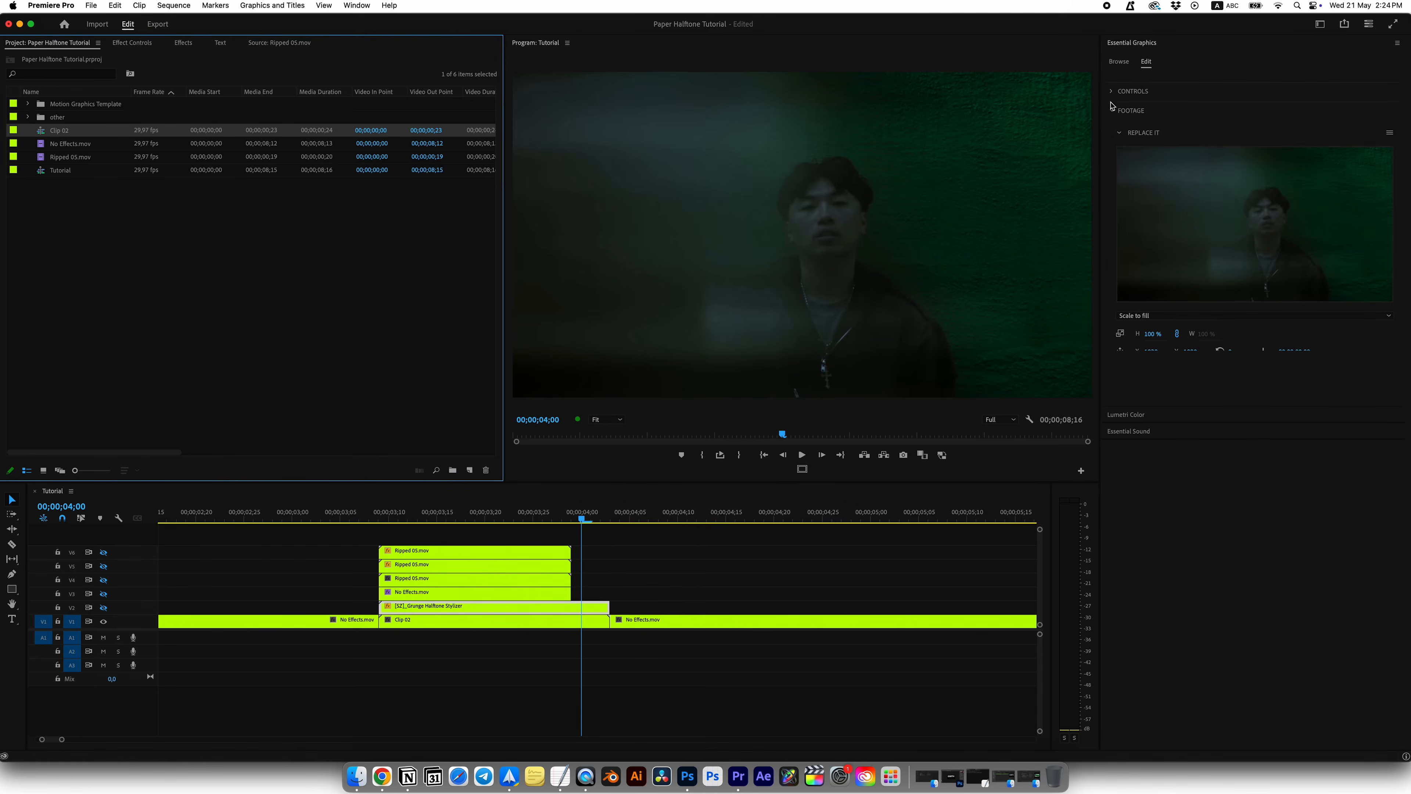
key("Delete")
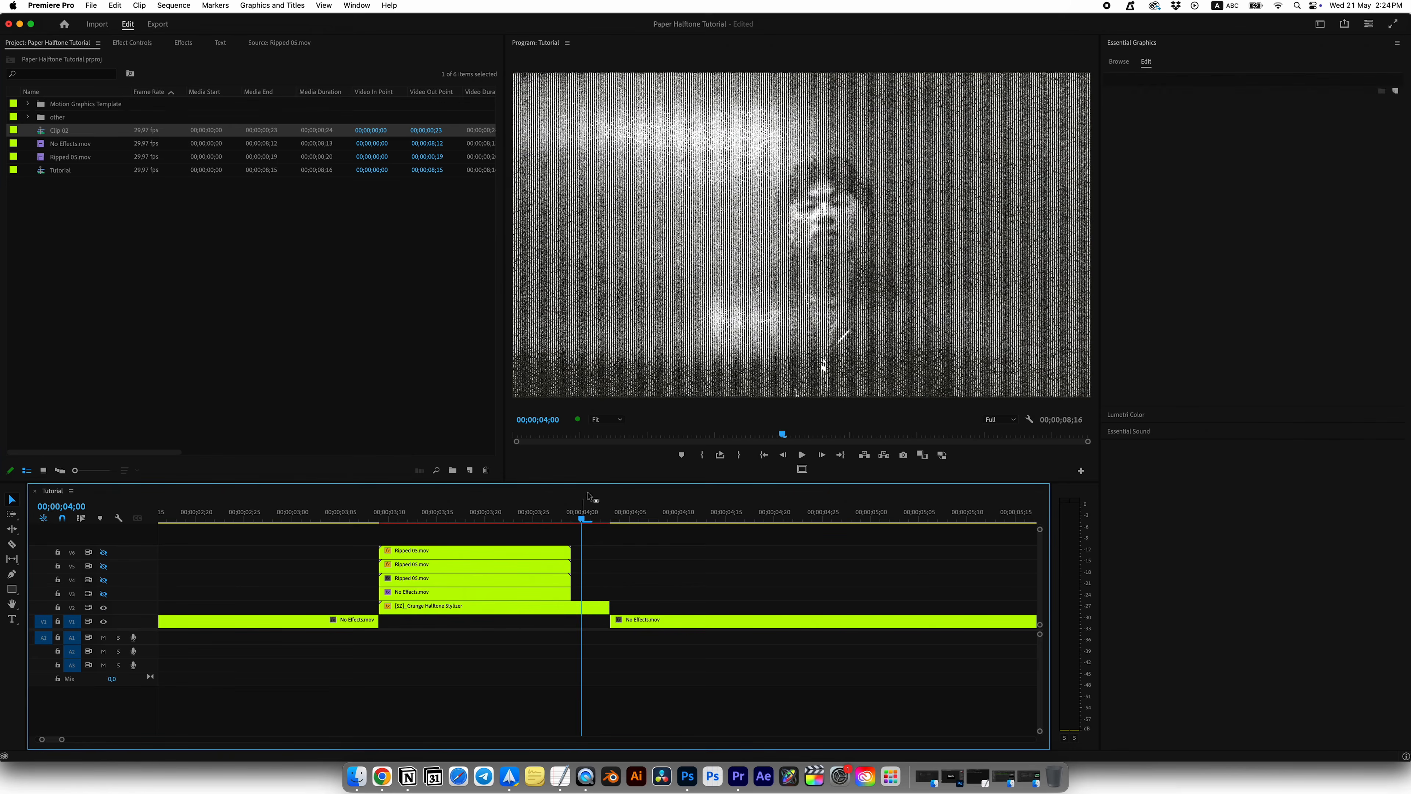
Step: Set the stylizer's halftone style to CIRCLES 03, threshold 150, halftone blurriness 16 and footage blurriness 9
mouse_move(580, 518)
left_mouse_down()
mouse_move(592, 519)
mouse_move(579, 519)
left_mouse_up()
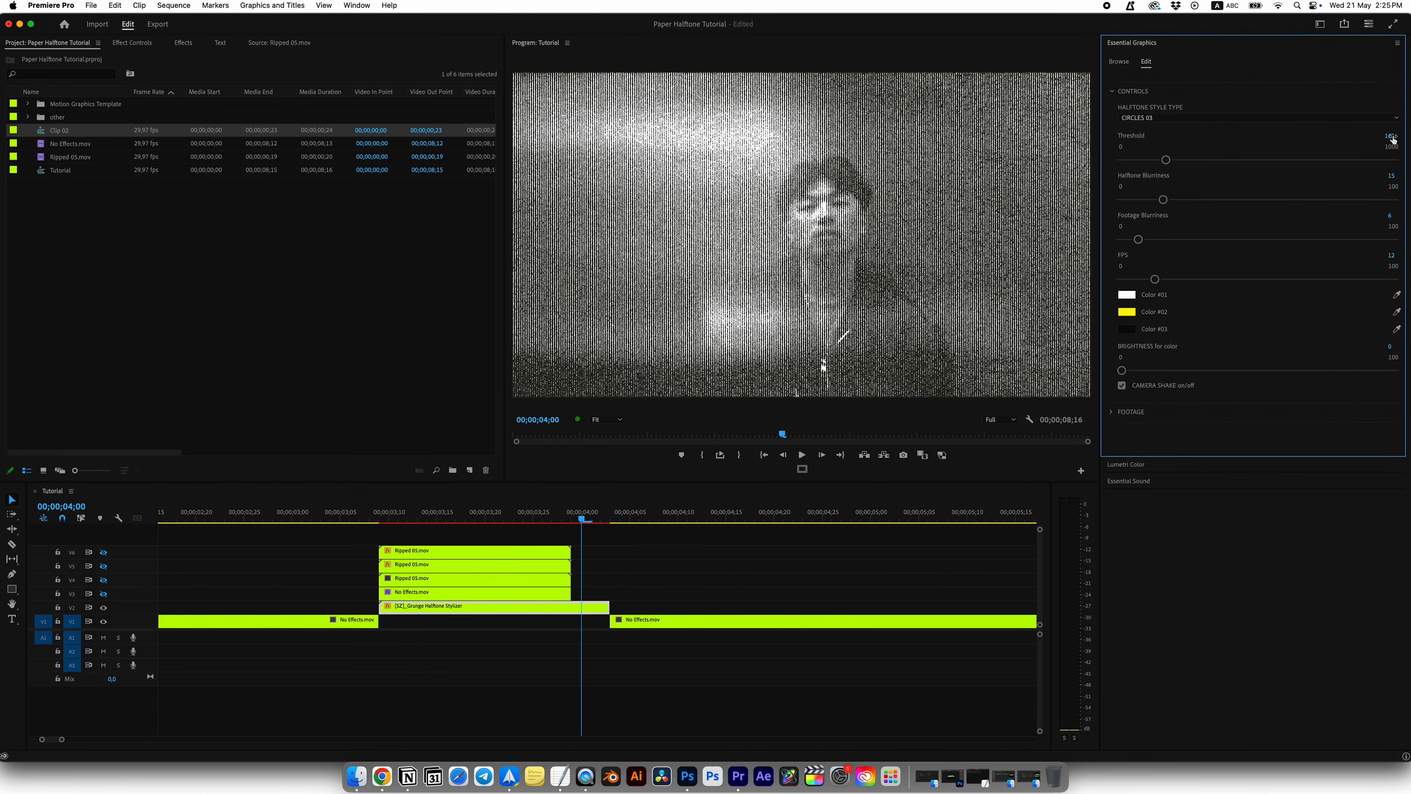
left_click(1391, 137)
type("150")
key("Return")
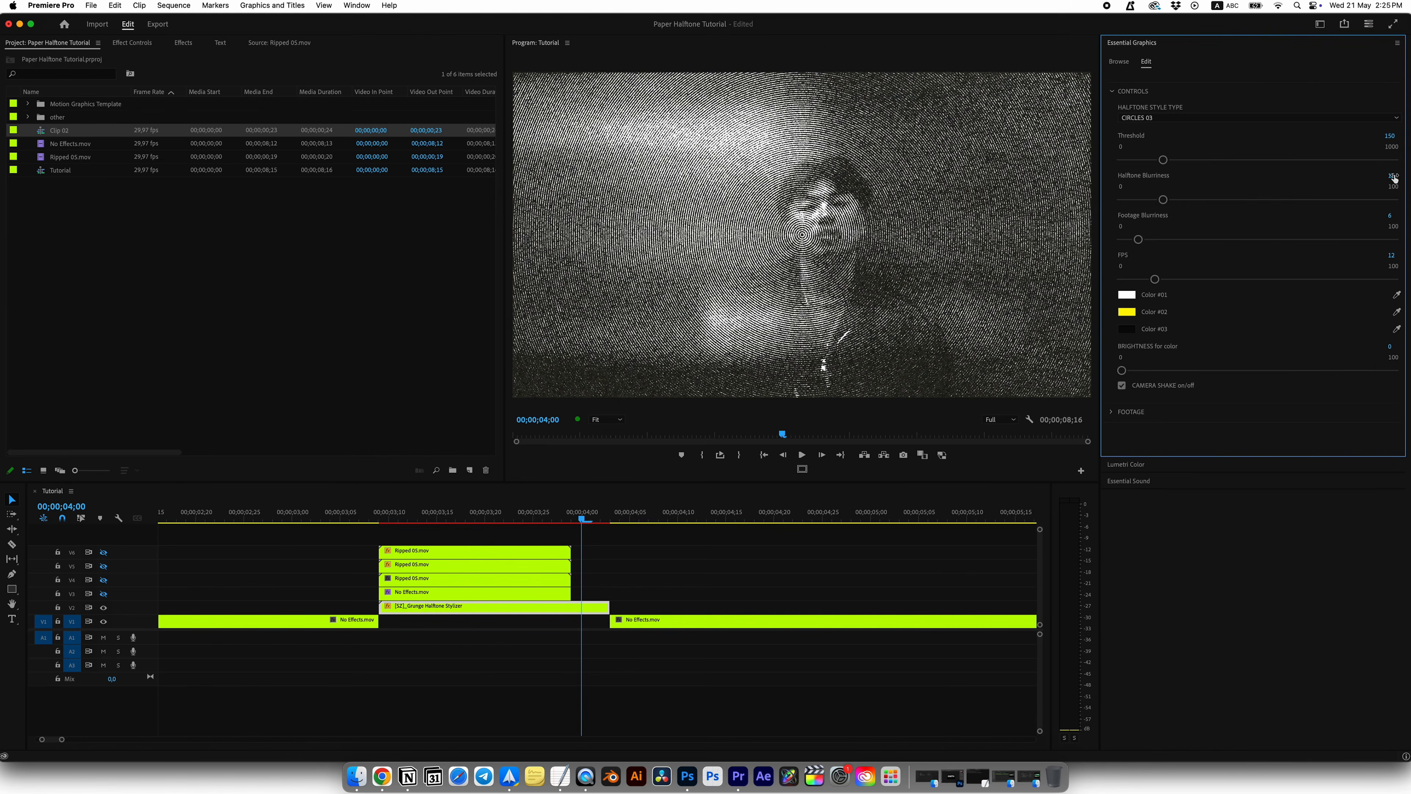
key("Return")
left_click(1399, 215)
key("Return")
Step: Set the stylizer's brightness for color to 100 and change Color #02 to bright green
left_click_drag(1125, 373, 1395, 373)
left_click(1126, 311)
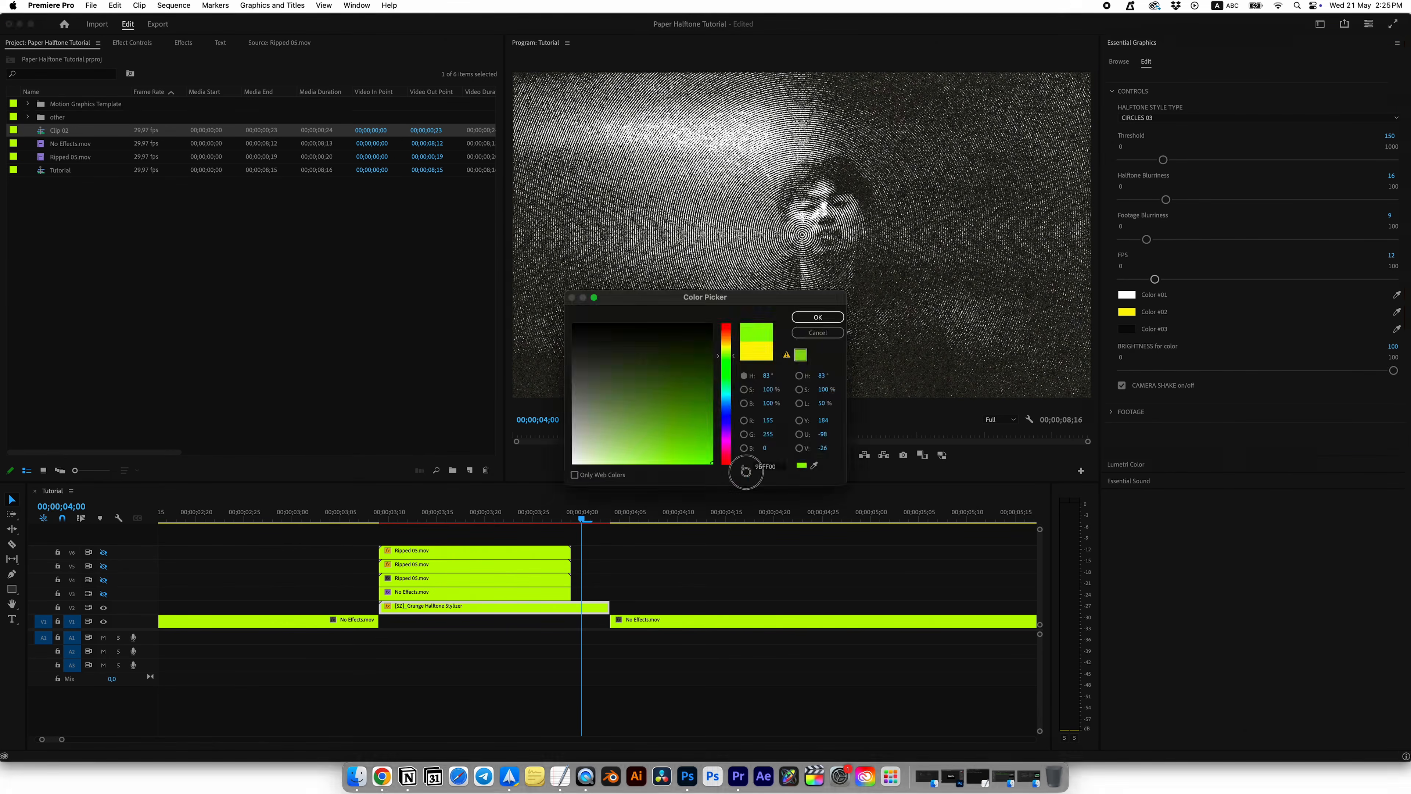
left_click(814, 317)
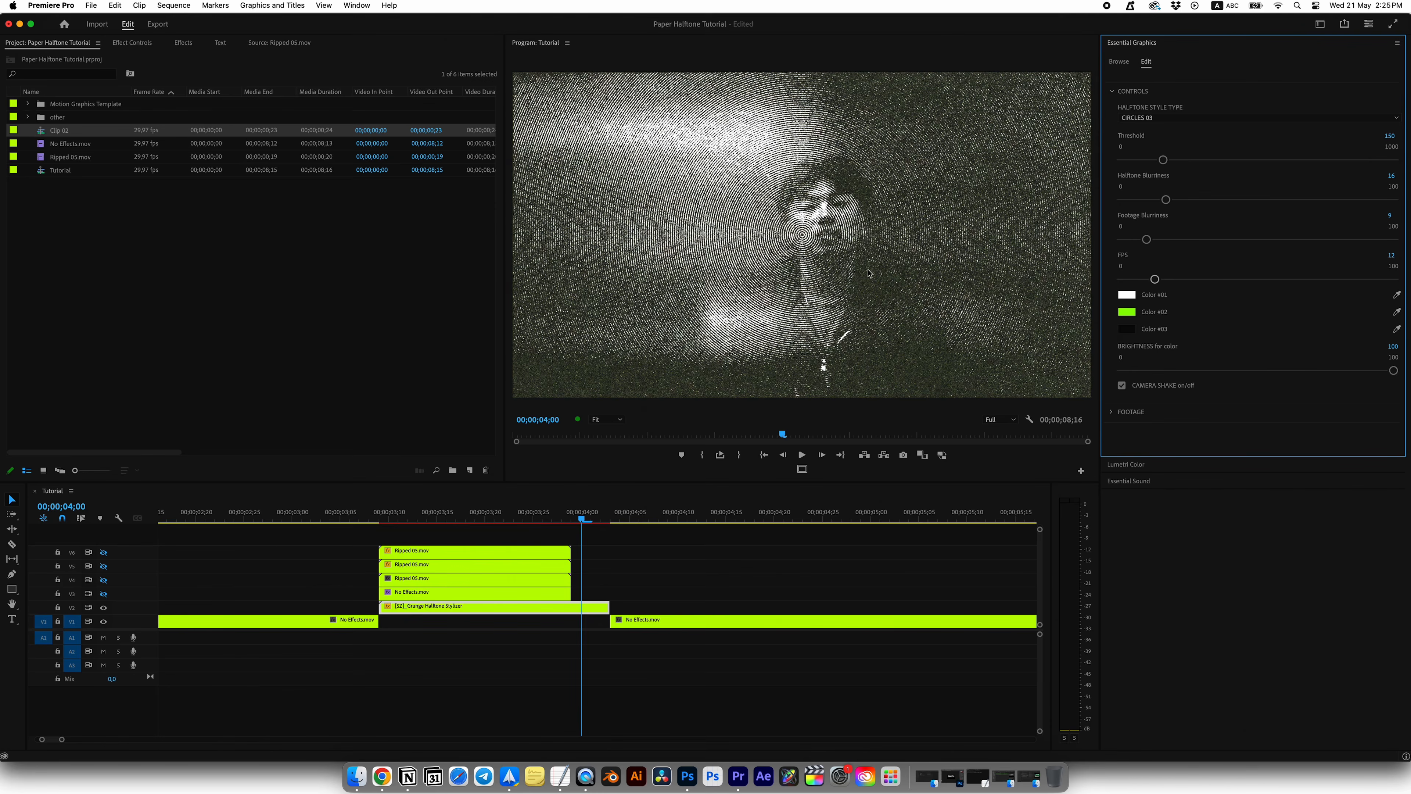
Step: Move the Grunge Halftone Stylizer down to V1 and add a Cross Dissolve into the next clip, starting where the ripped clips end
left_click_drag(572, 605, 575, 619)
left_click(614, 518)
key("Left")
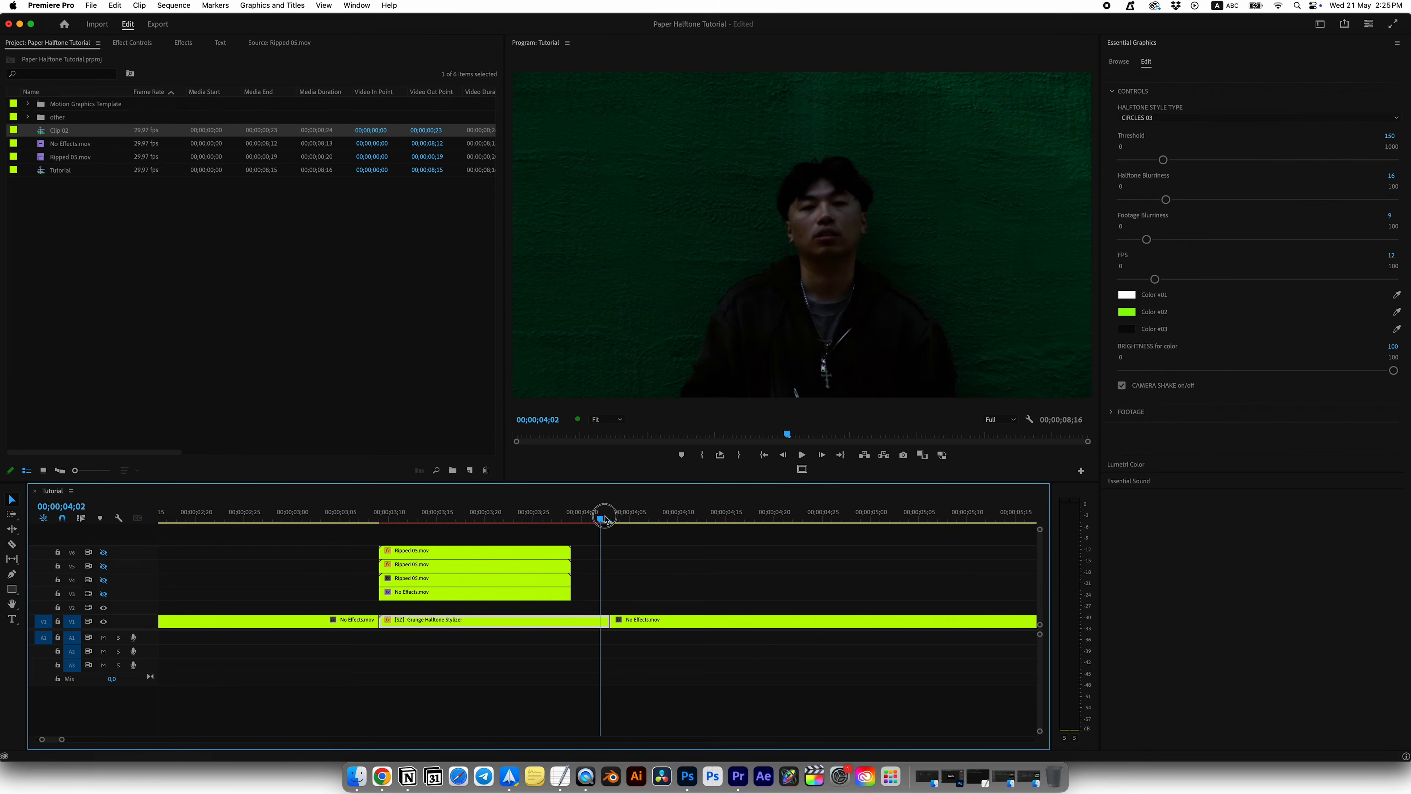
double_click(612, 621)
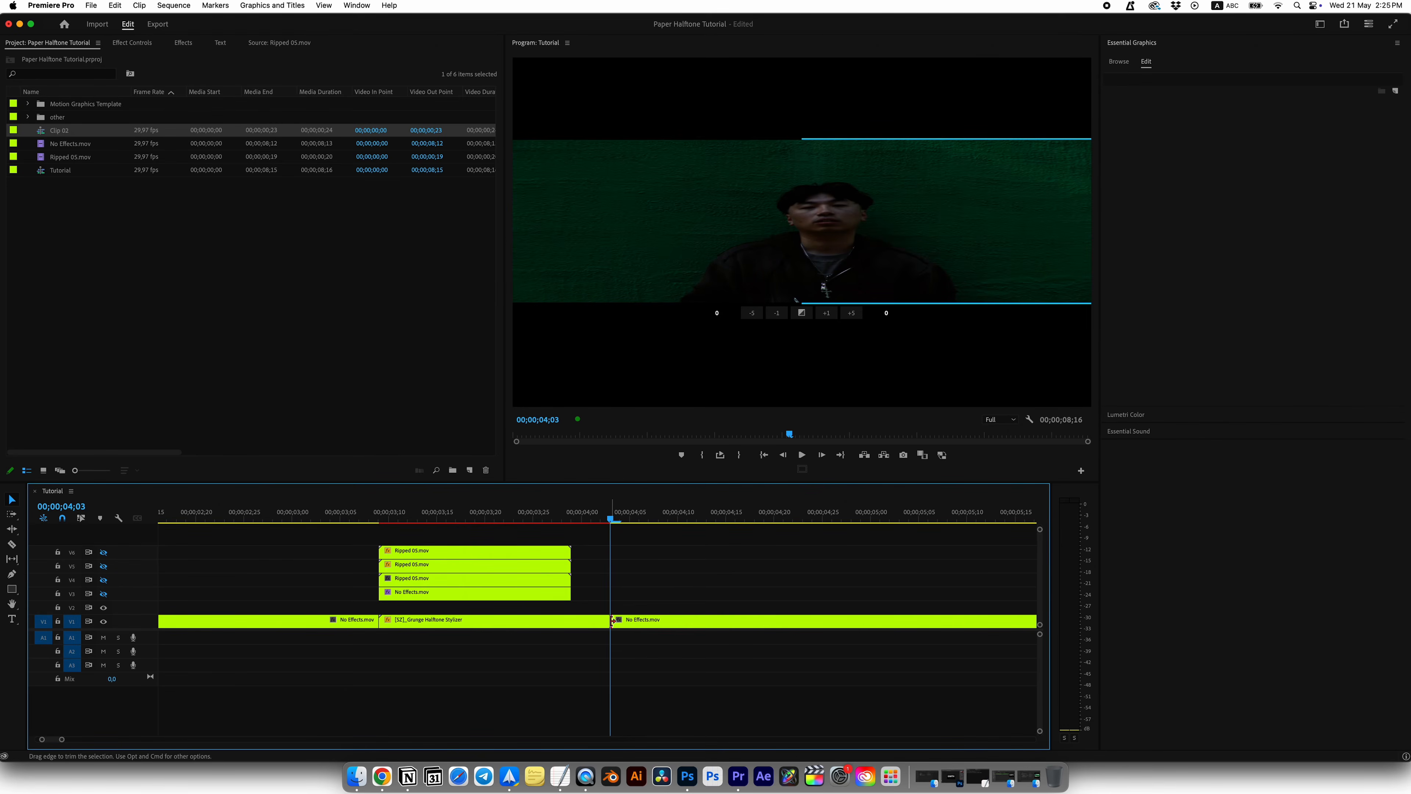
key("super+d")
left_click_drag(506, 622, 572, 623)
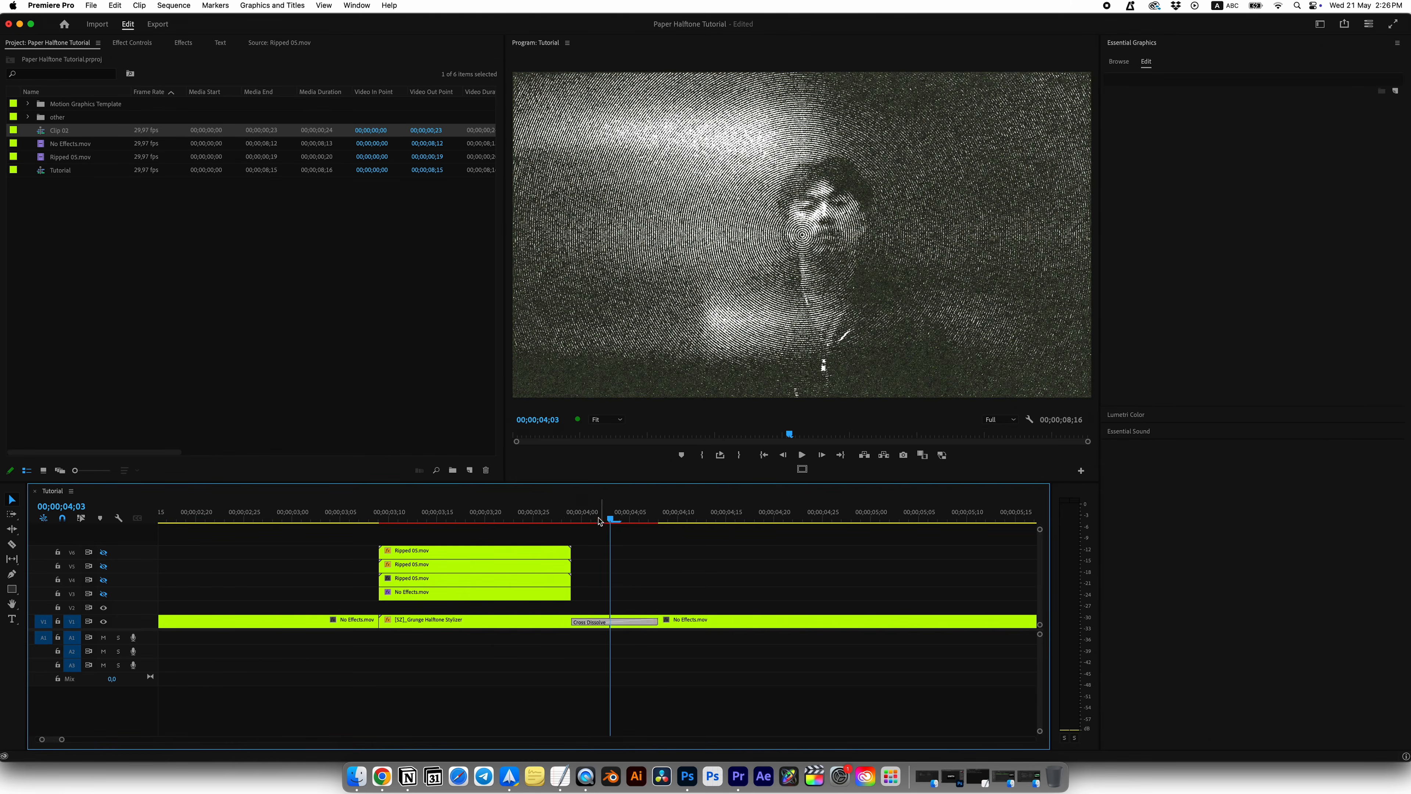
Step: Mark the range from 00;00;03;09 to the end of the Cross Dissolve and render it
left_click_drag(599, 521, 379, 521)
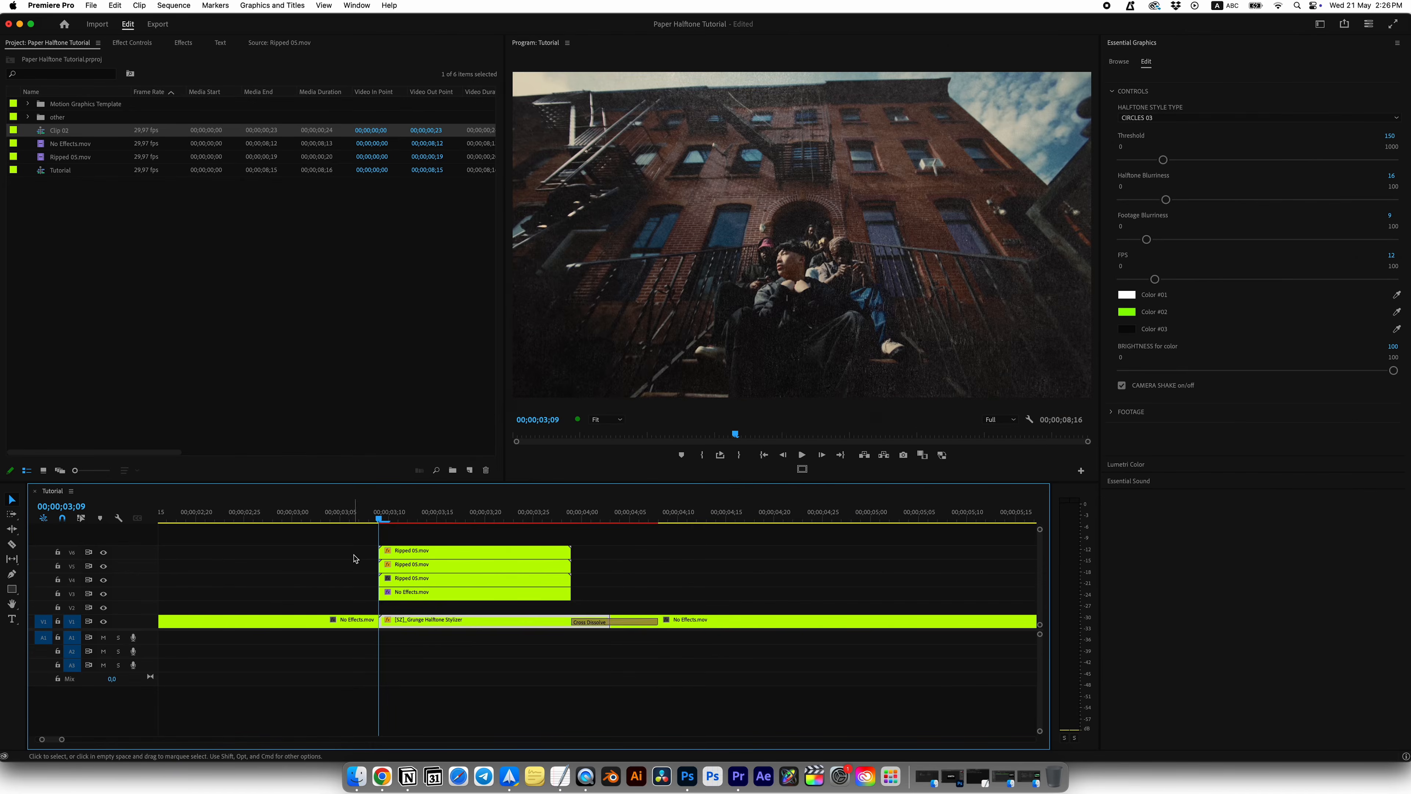
key("x")
left_click_drag(611, 514, 656, 514)
key("Return")
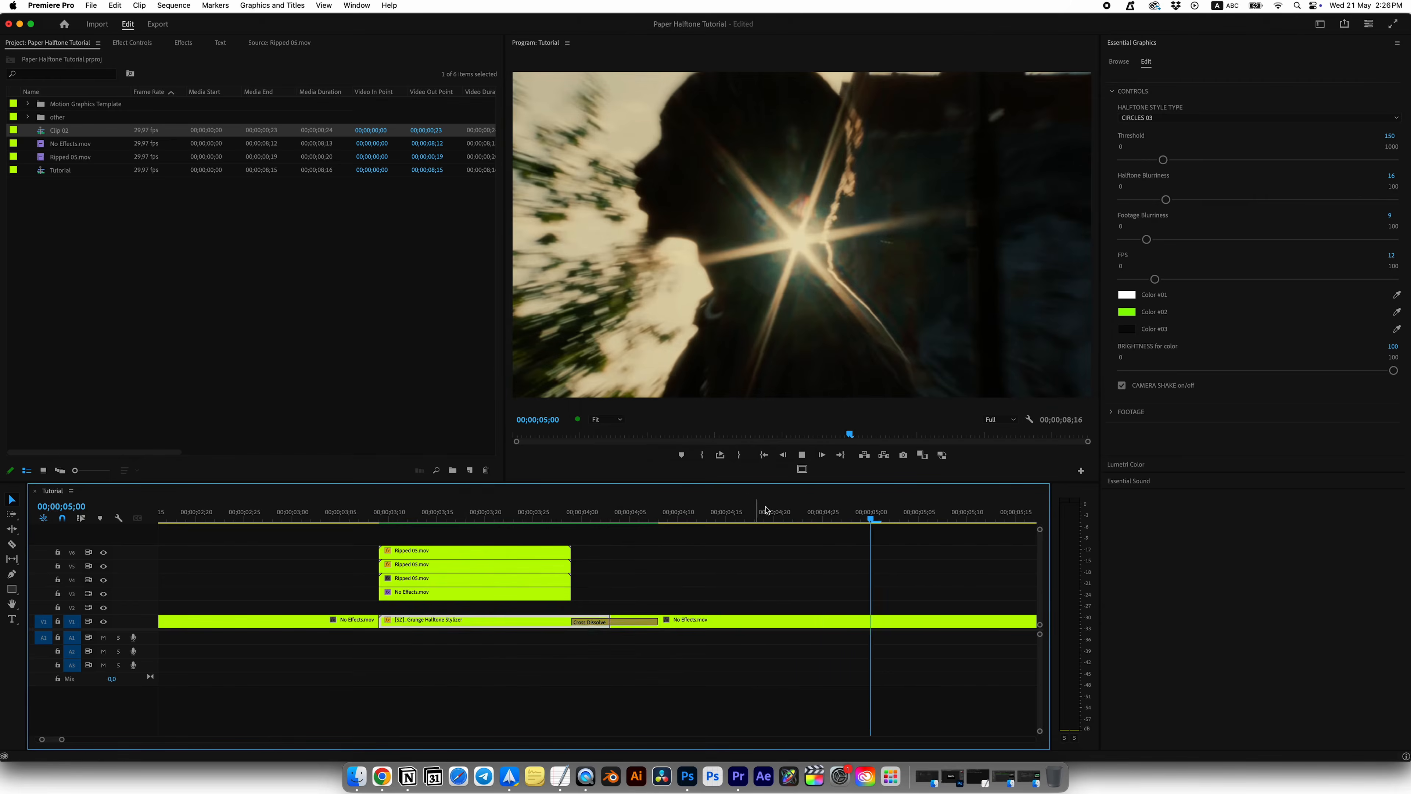
Step: Play back and scrub the ripped paper transition through the halftone clip and the Cross Dissolve
left_click_drag(766, 510, 276, 509)
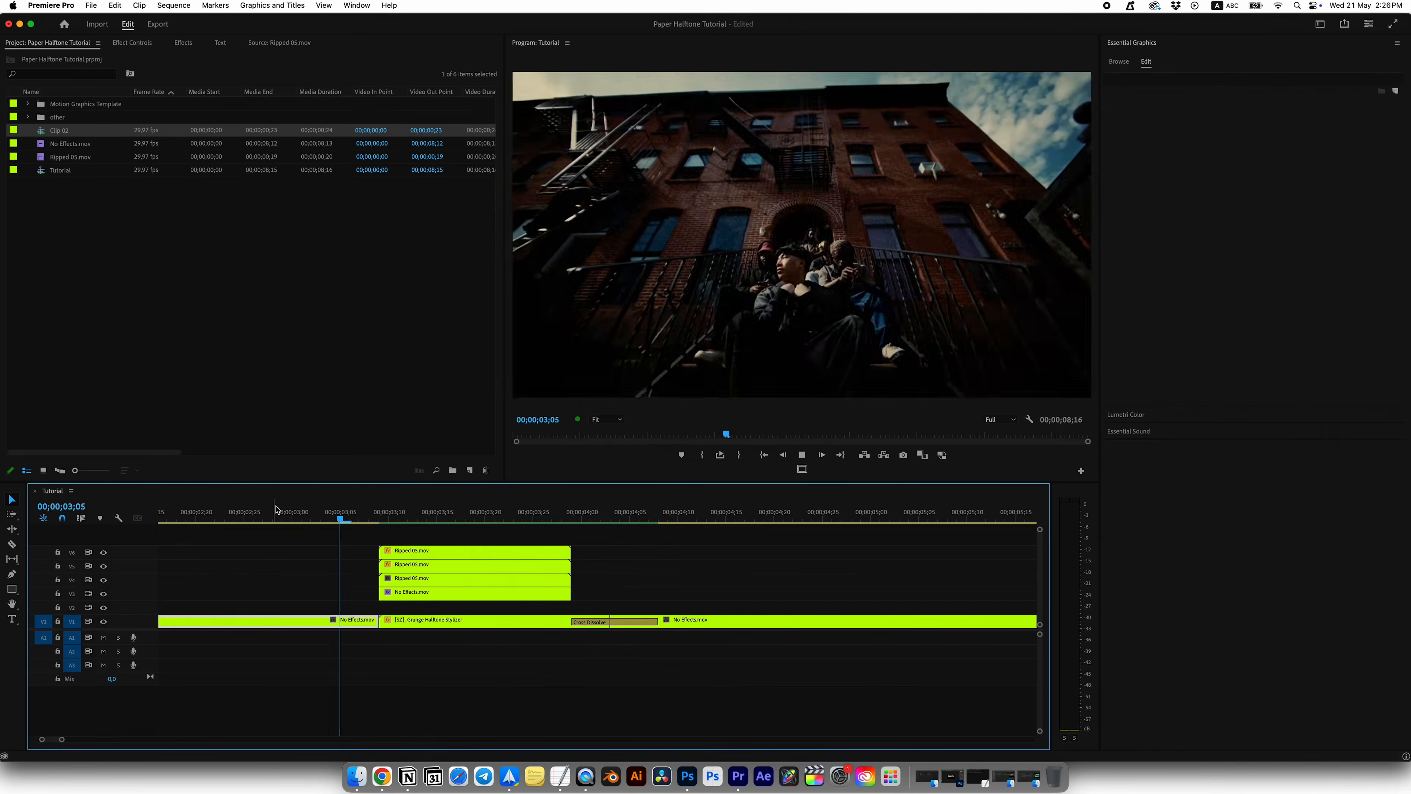
key("space")
left_click_drag(746, 509, 667, 528)
left_click_drag(597, 523, 687, 523)
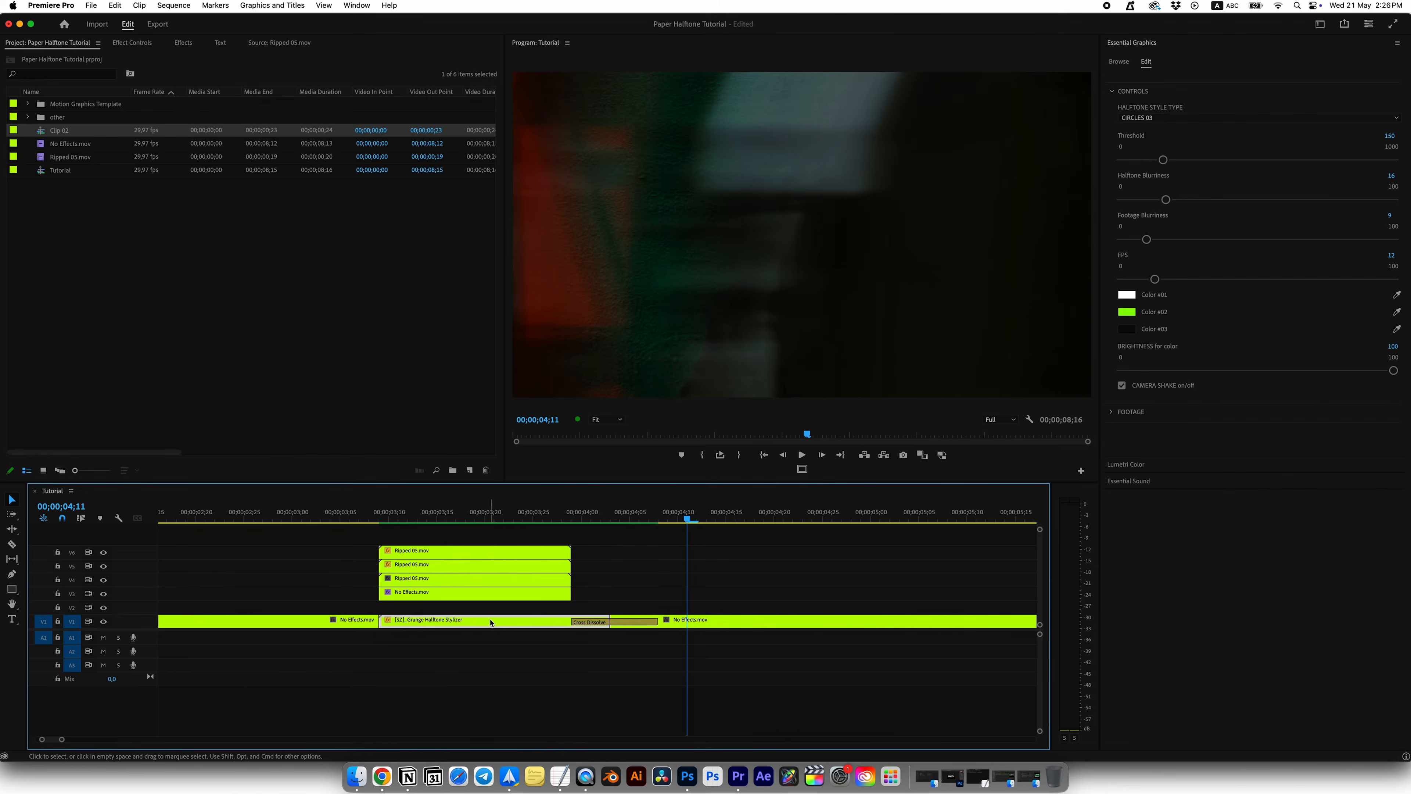
left_click(566, 524)
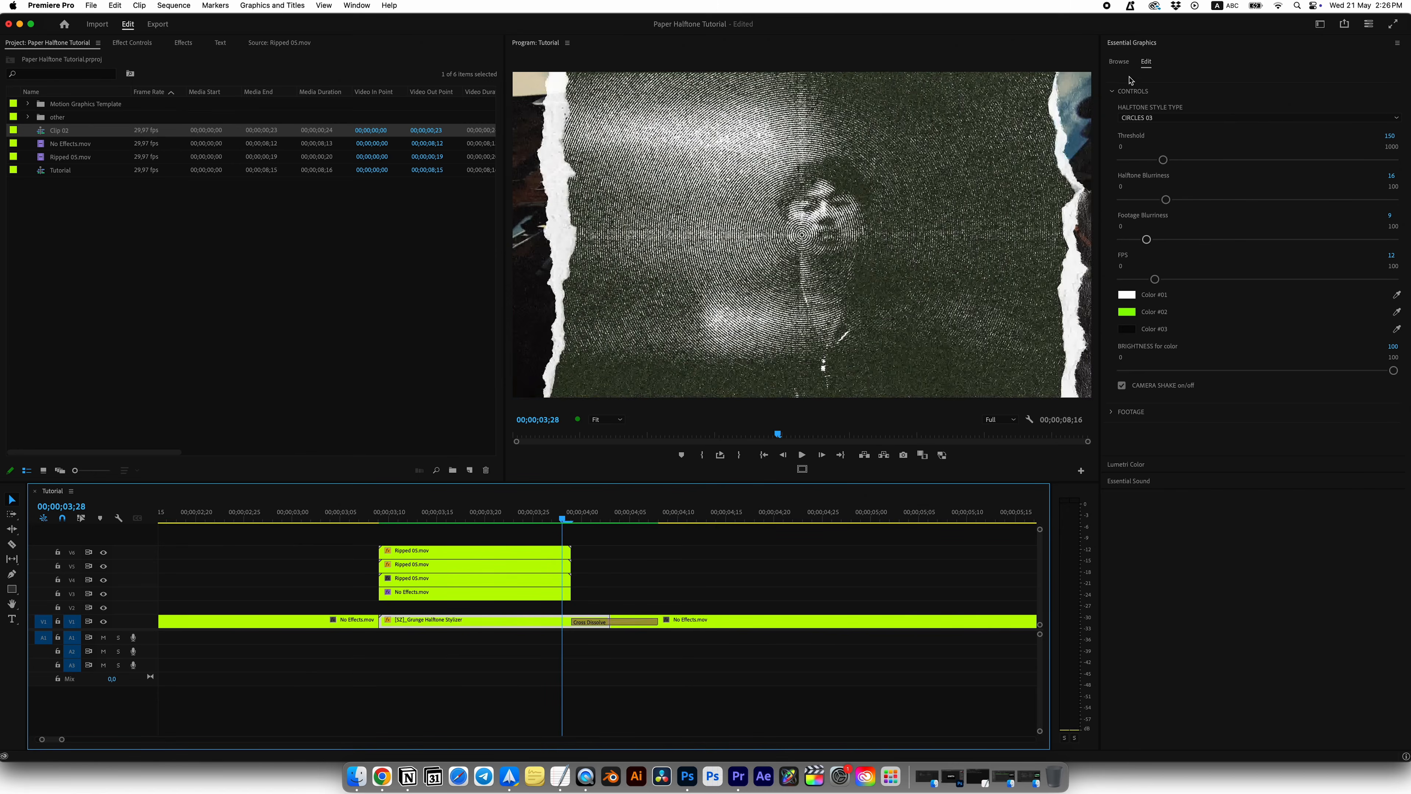
Step: Open the Grunge Halftone Stylizer's REPLACE IT footage placeholder as its own sequence
left_click(1114, 92)
left_click(1112, 112)
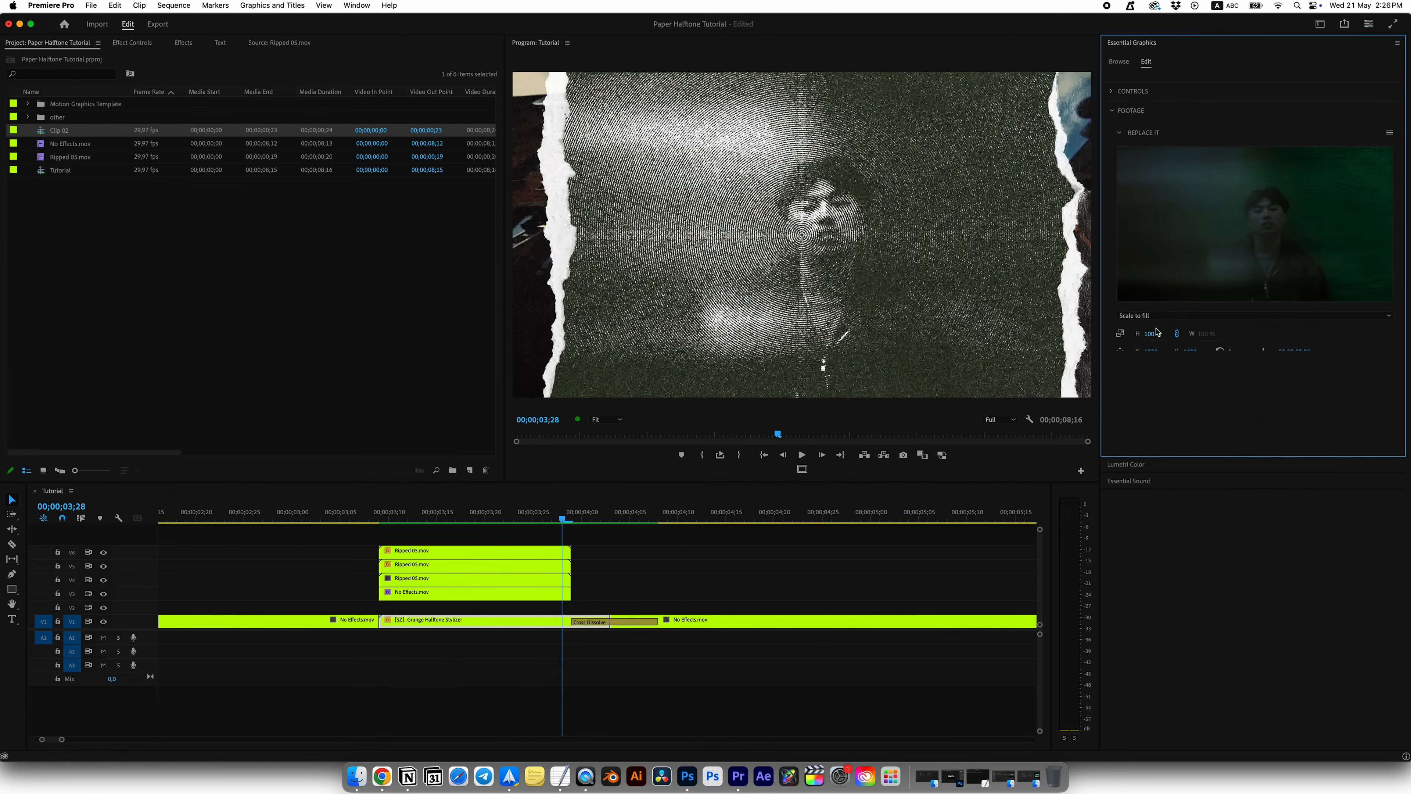
double_click(1194, 235)
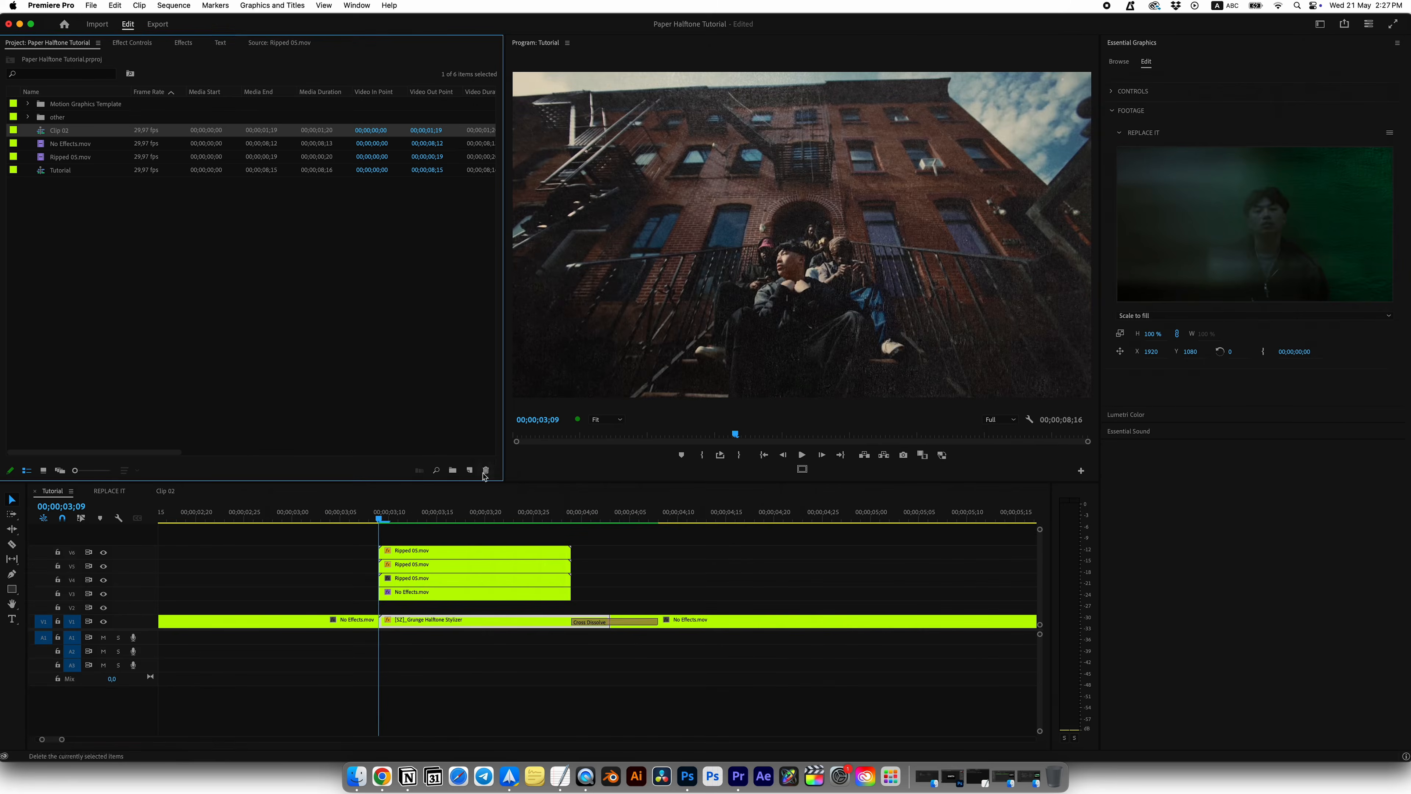
Step: Create a 3840 × 2160 adjustment layer and place it on V7 above the ripped clips, starting at 00;00;03;09
left_click(469, 470)
left_click(511, 523)
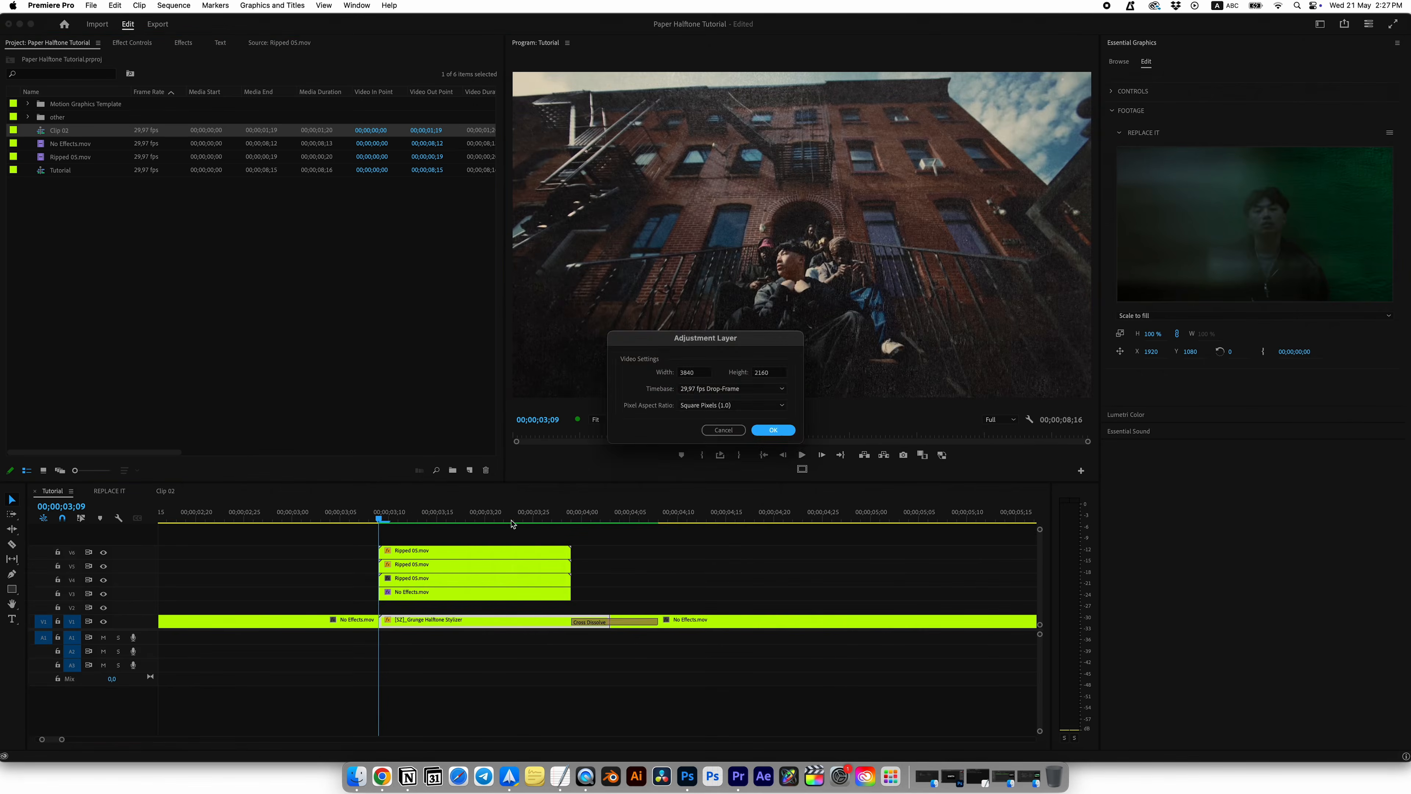
left_click(773, 430)
left_click_drag(92, 105, 389, 536)
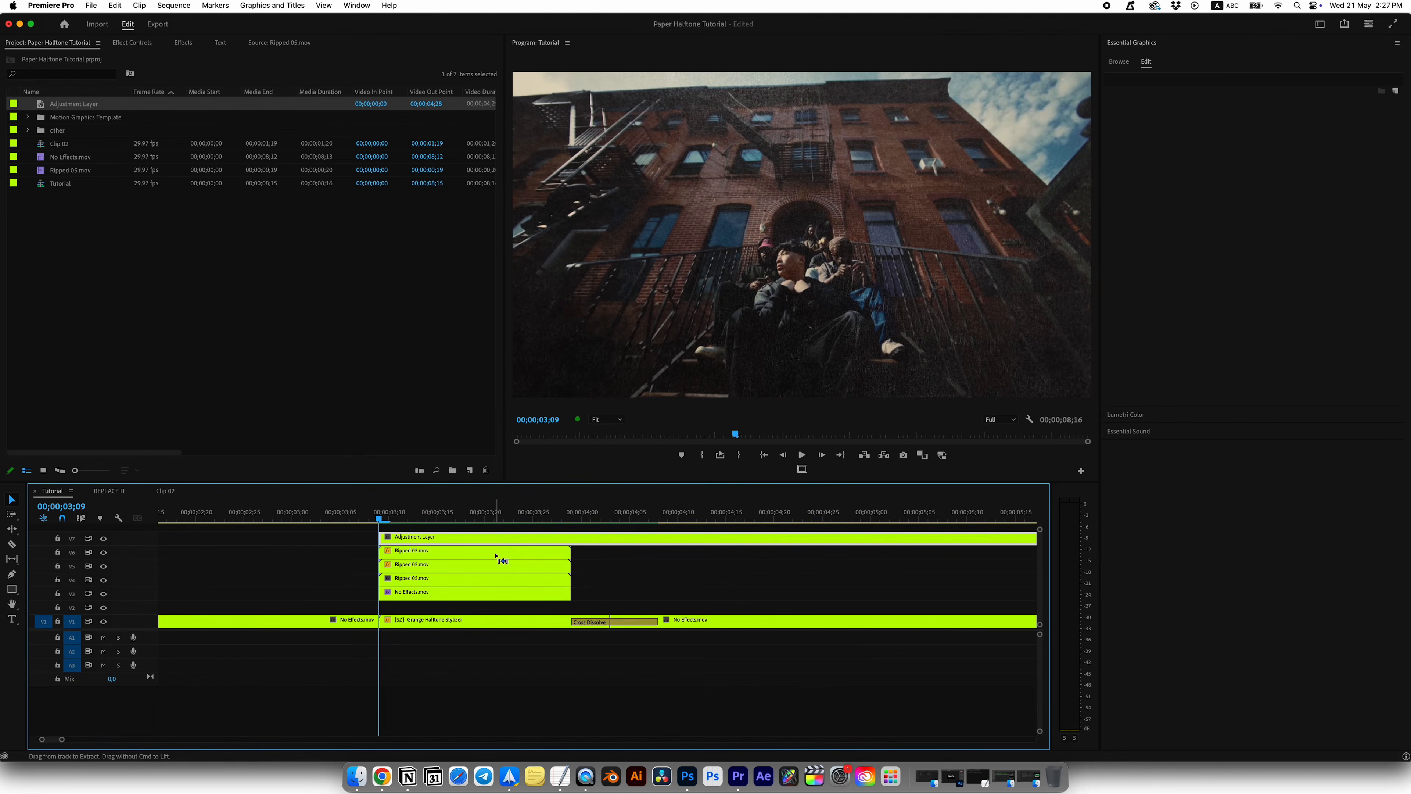
Step: Shift the adjustment layer to start three frames before the cut, split it at 00;00;03;12 and delete the remainder
key("Right")
key("Right")
key("Right")
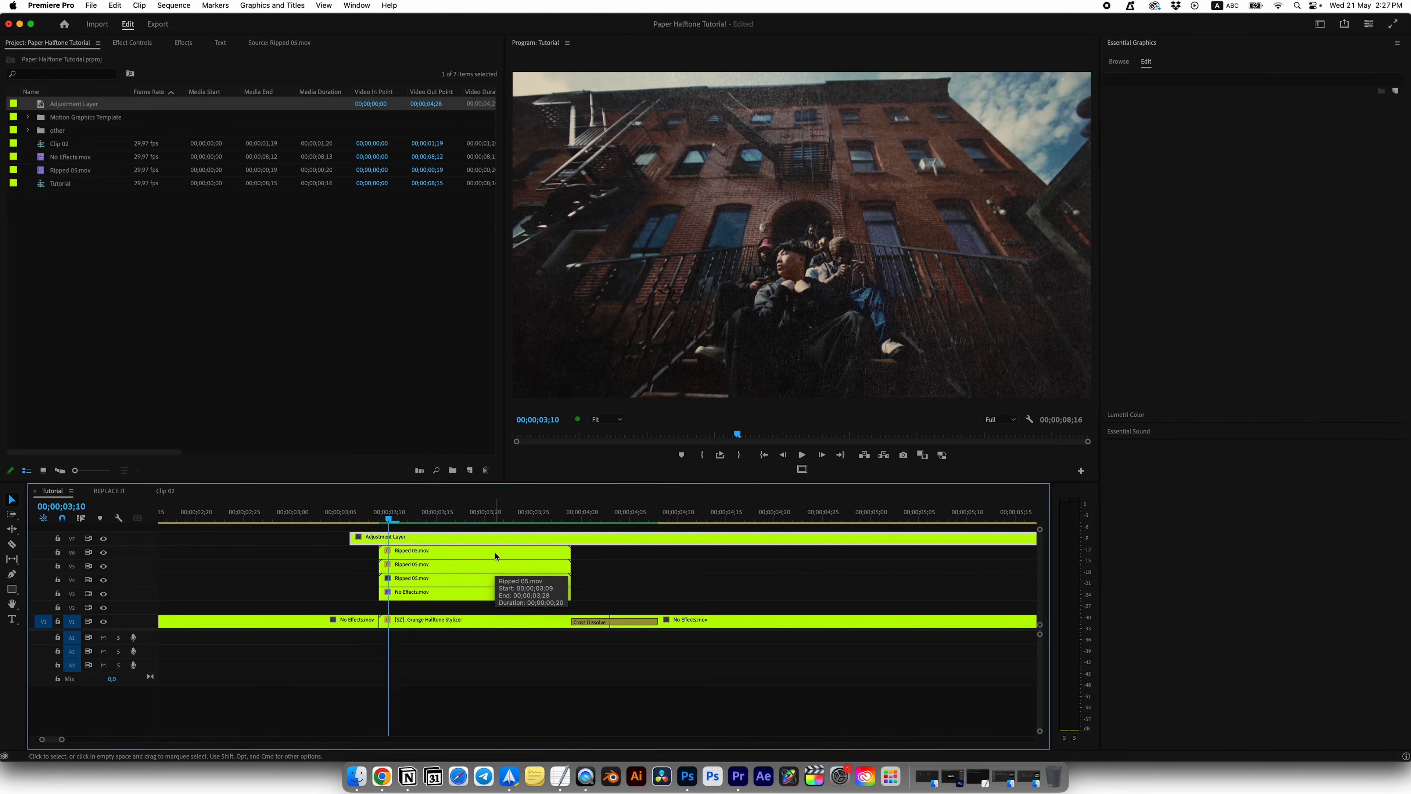
key("c")
left_click(410, 539)
key("v")
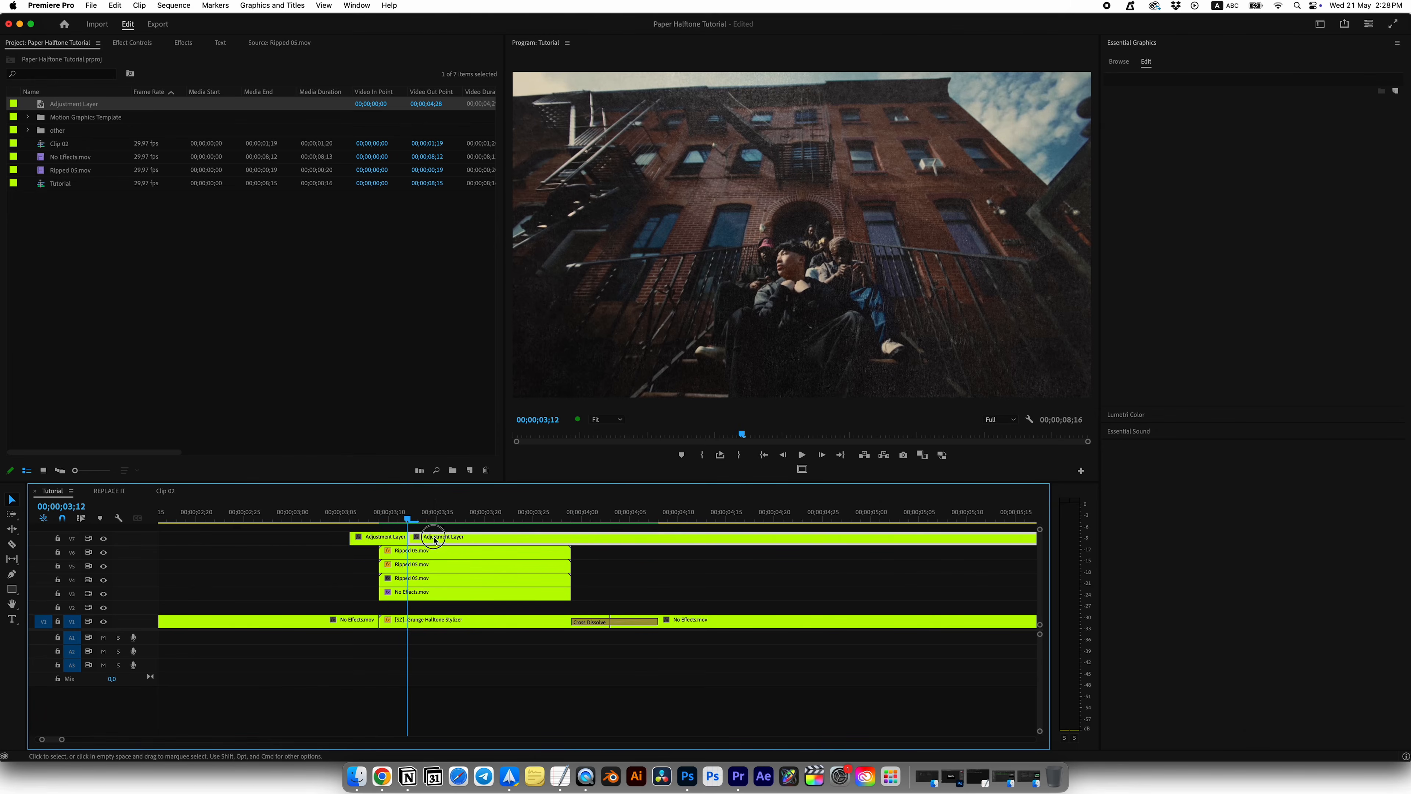
left_click(433, 538)
key("Delete")
Step: Return to 00;00;03;09 and apply the Lumetri Color effect from the Best folder to the short adjustment layer
left_click_drag(407, 519, 380, 517)
left_click(386, 541)
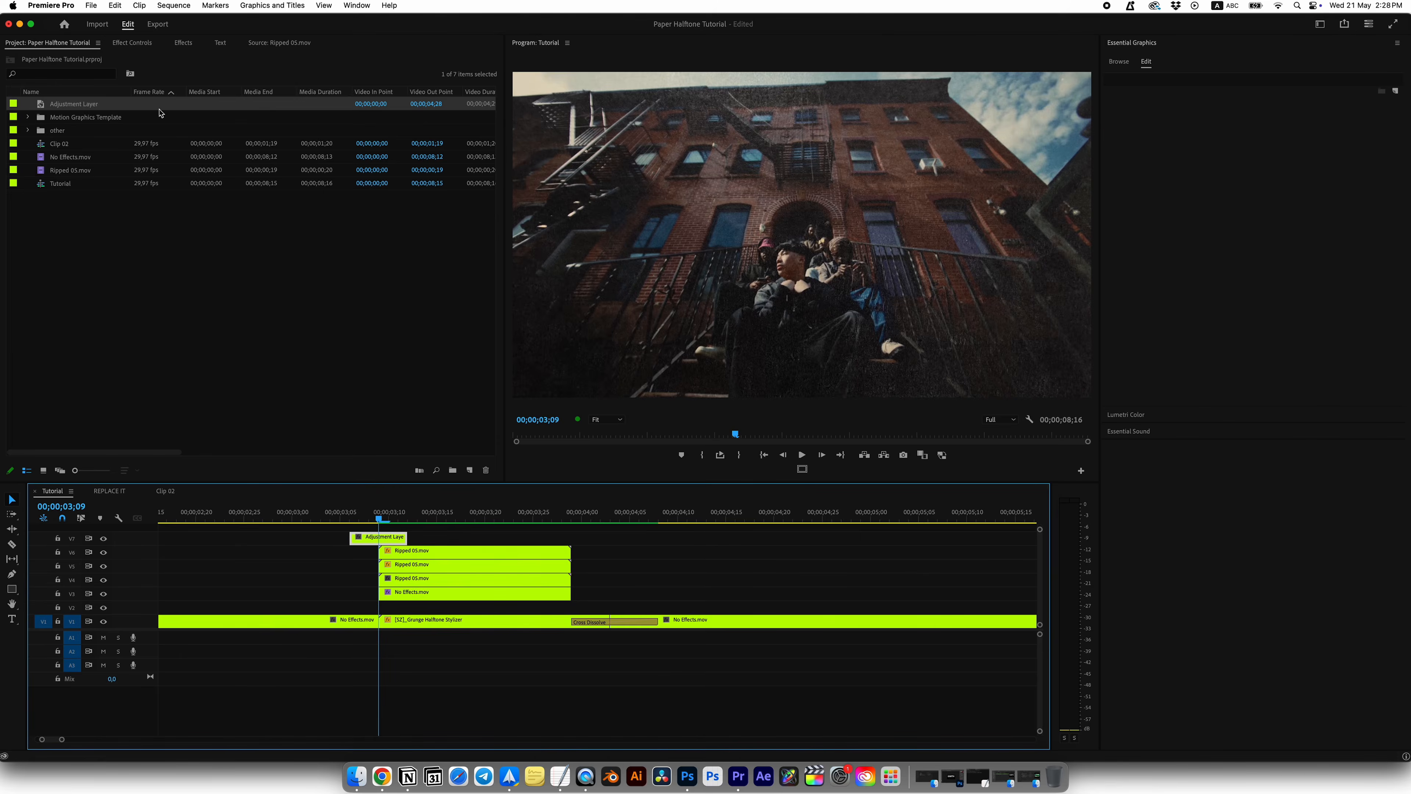
left_click(147, 44)
key("shift+7")
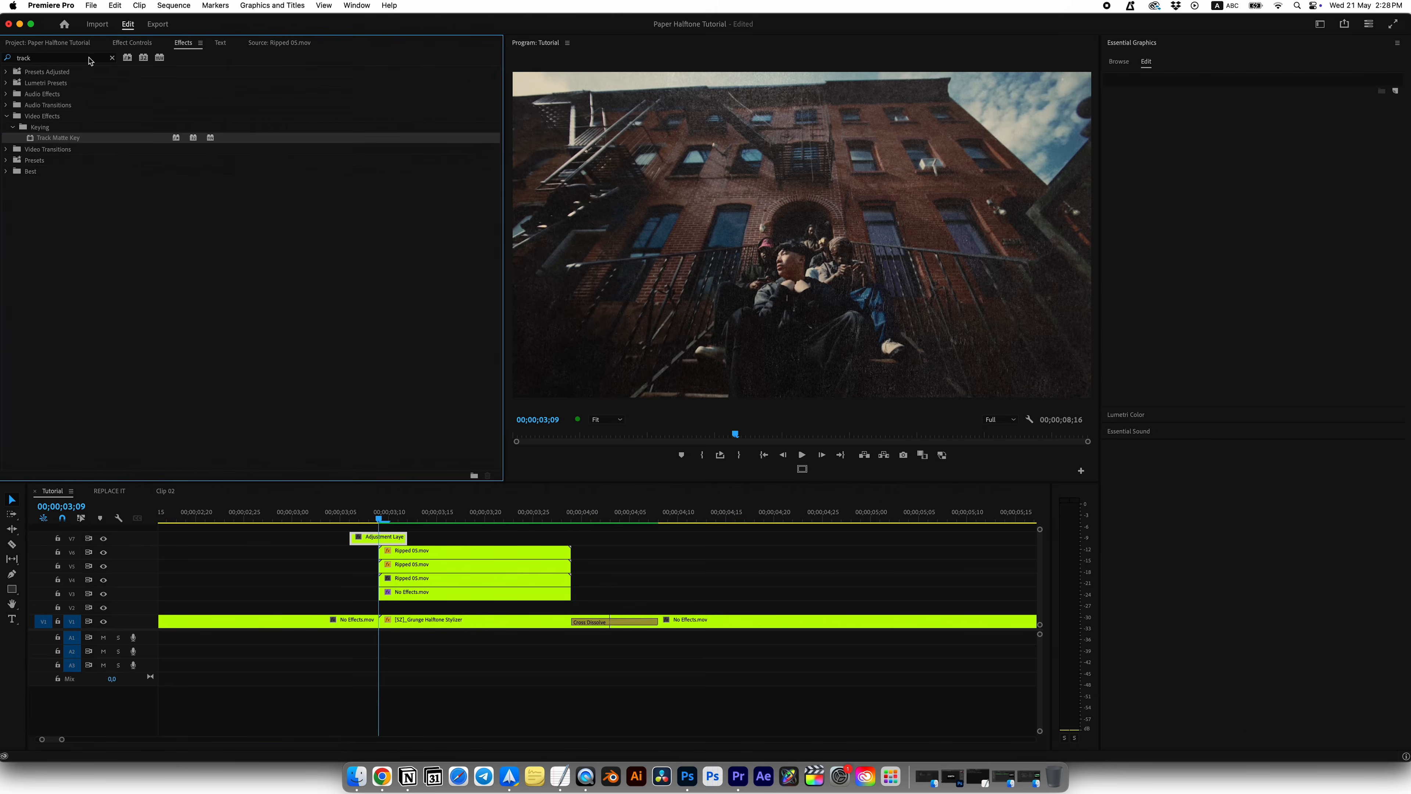
left_click(112, 59)
left_click(6, 150)
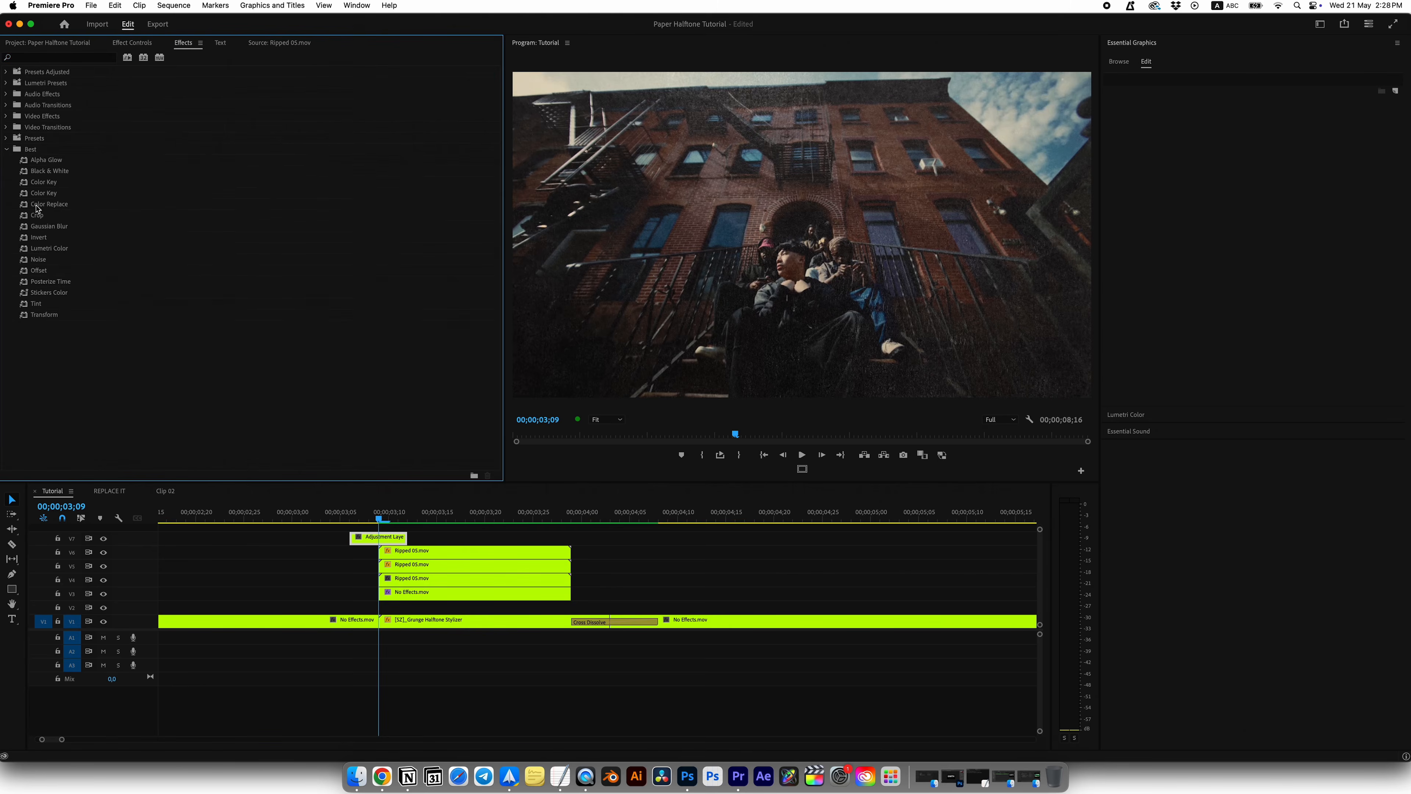
left_click(50, 249)
left_click(124, 47)
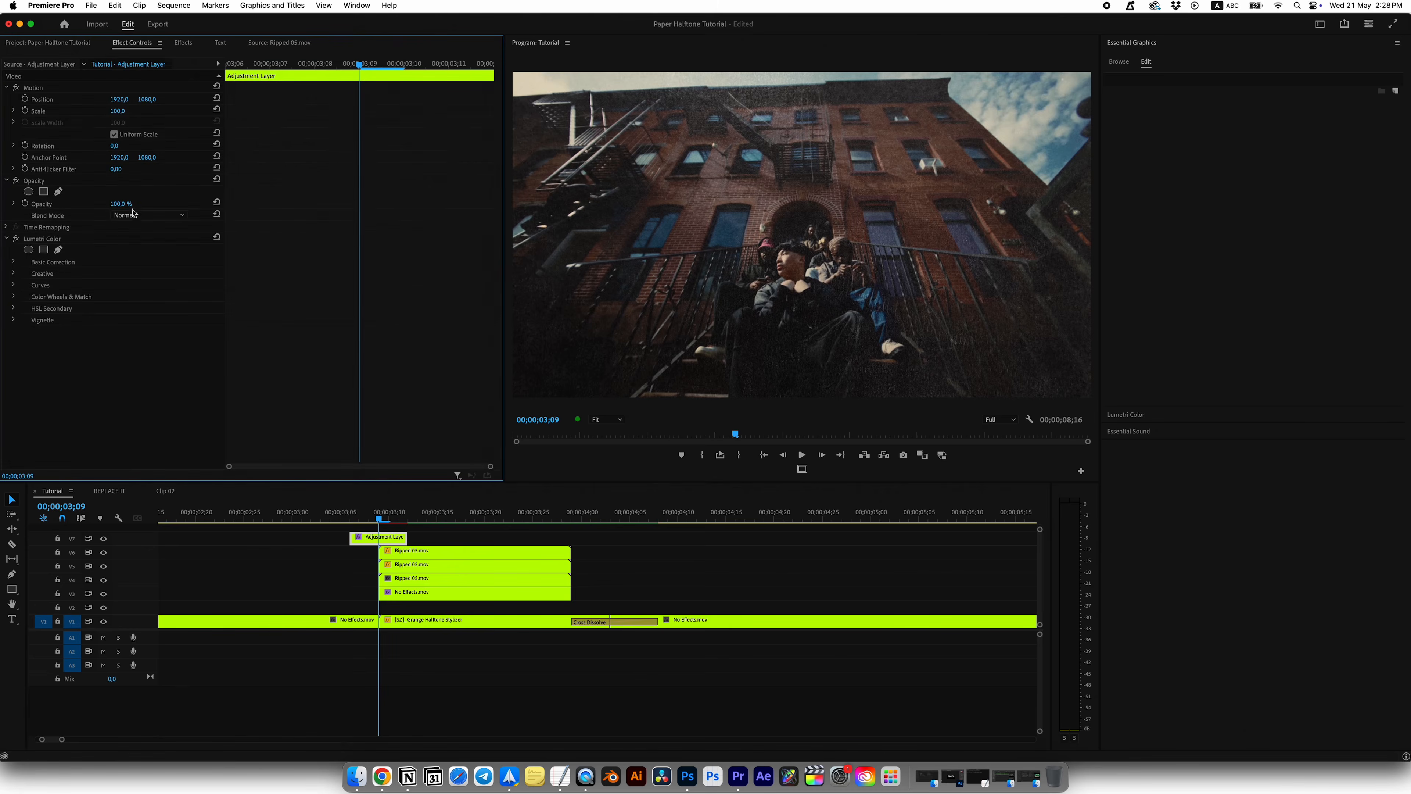
Step: Keyframe the Lumetri Exposure at 4 on 00;00;03;09, with 0 at 00;00;03;06 and 00;00;03;12
left_click(13, 261)
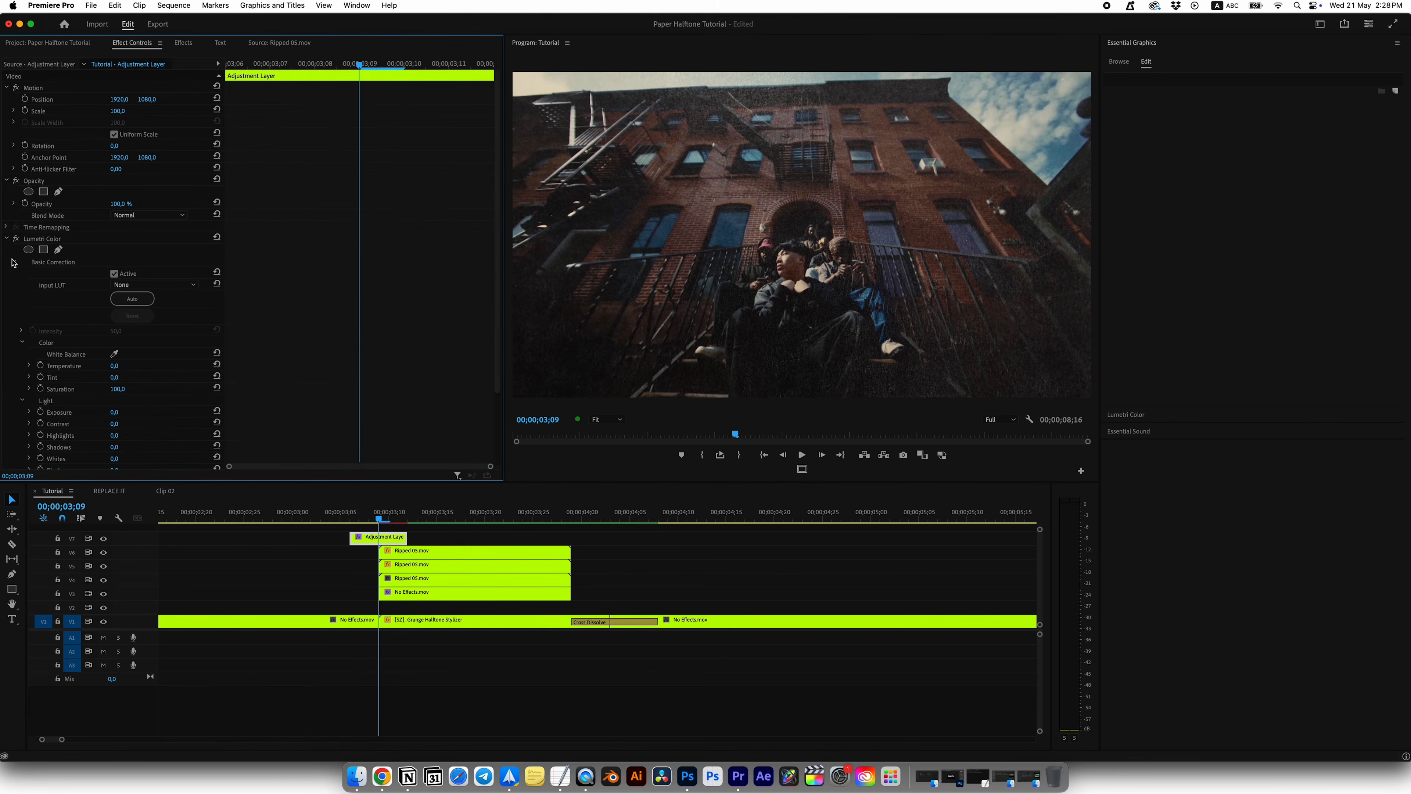
left_click(41, 412)
type("4")
key("Return")
key("Left")
key("Left")
key("Left")
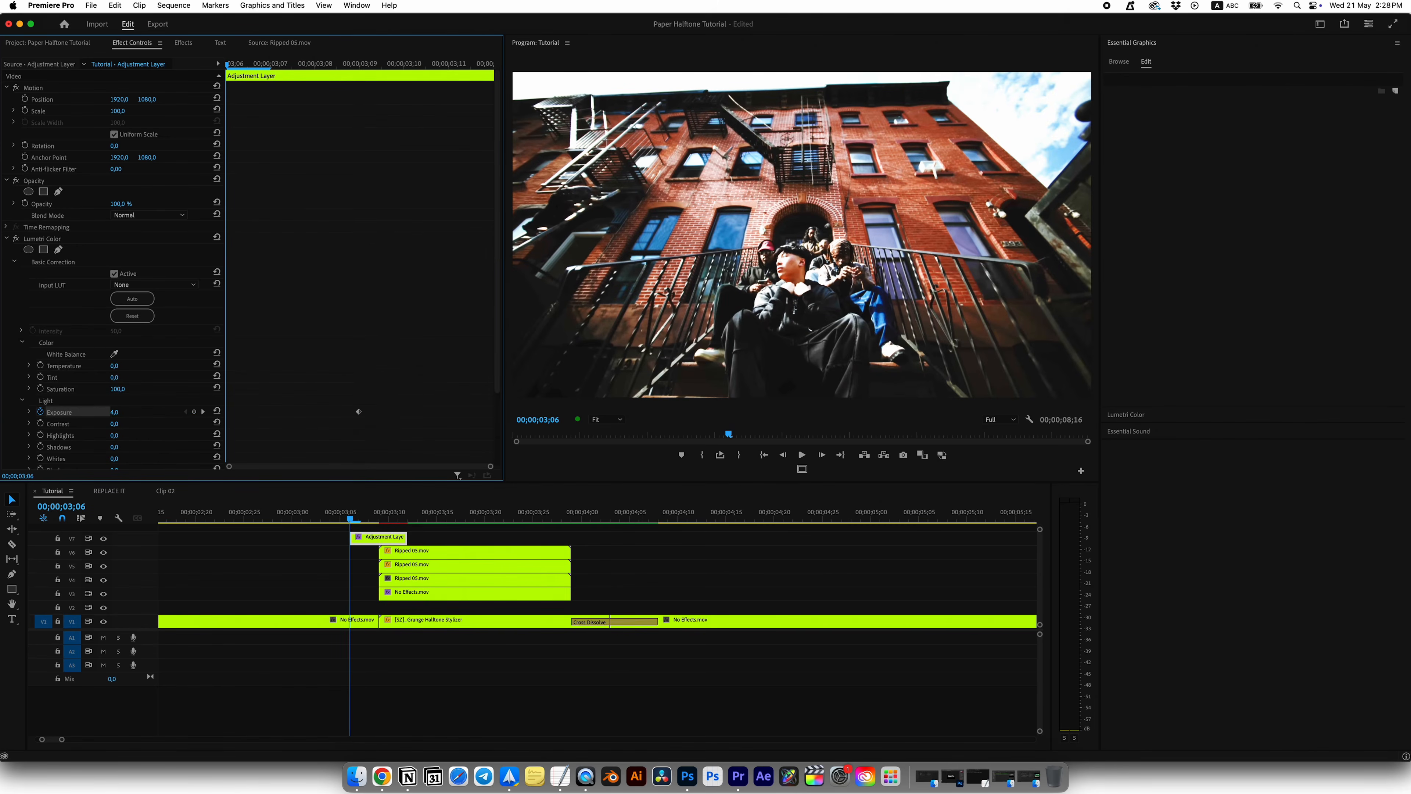
type("0")
key("Return")
key("Right")
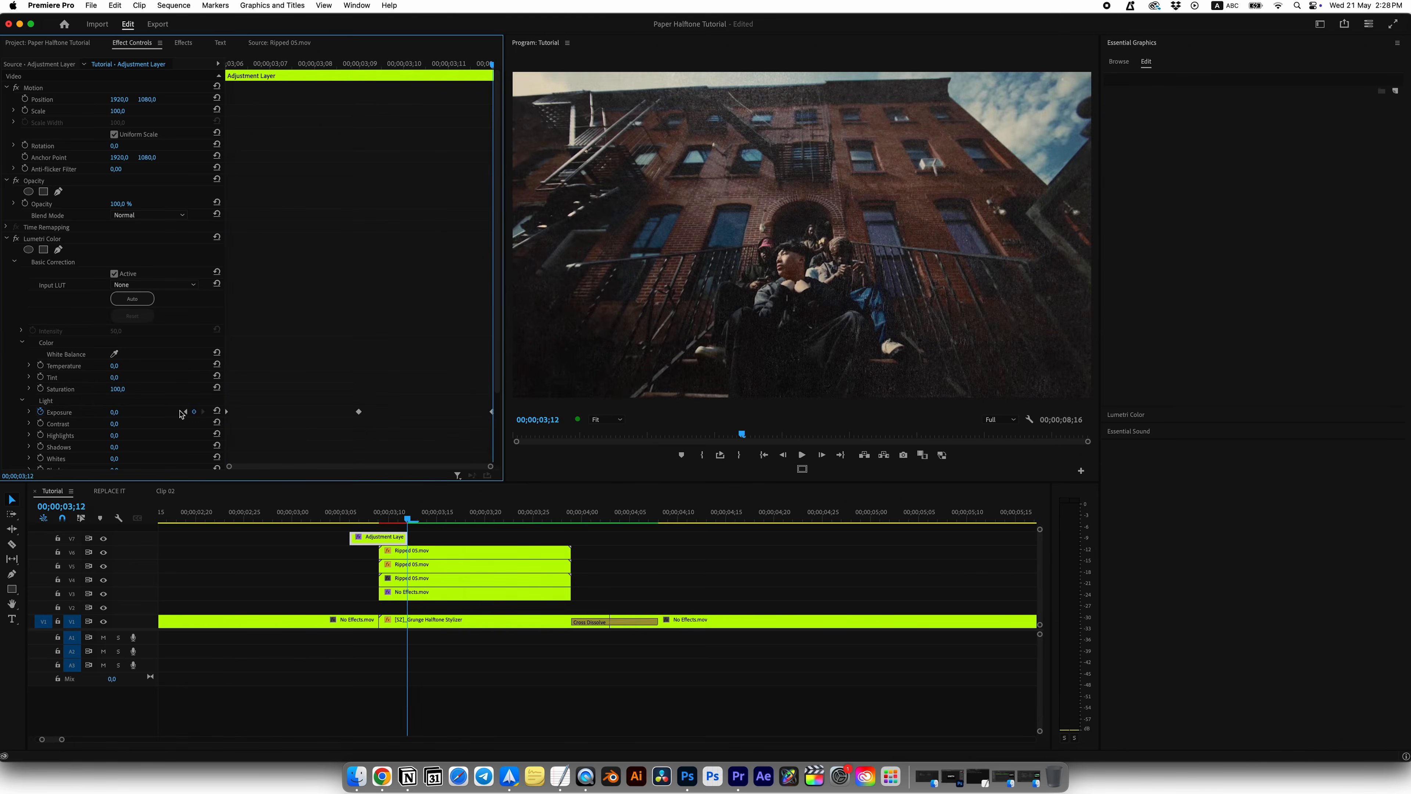
Step: Add the Transform effect to the adjustment layer, set its Scale to 102 and start a Position keyframe at 00;00;03;09
left_click_drag(404, 521, 388, 521)
key("super+s")
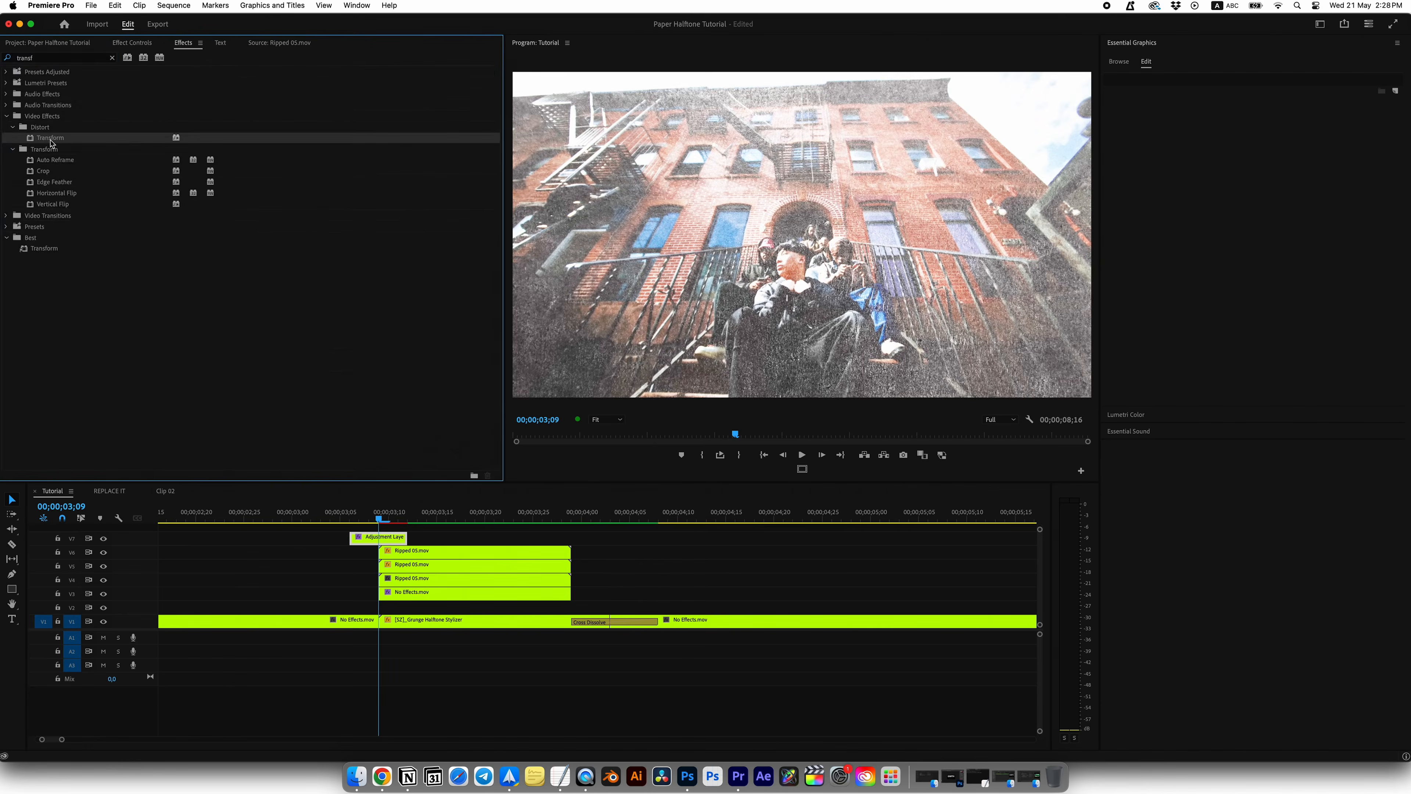
left_click(134, 42)
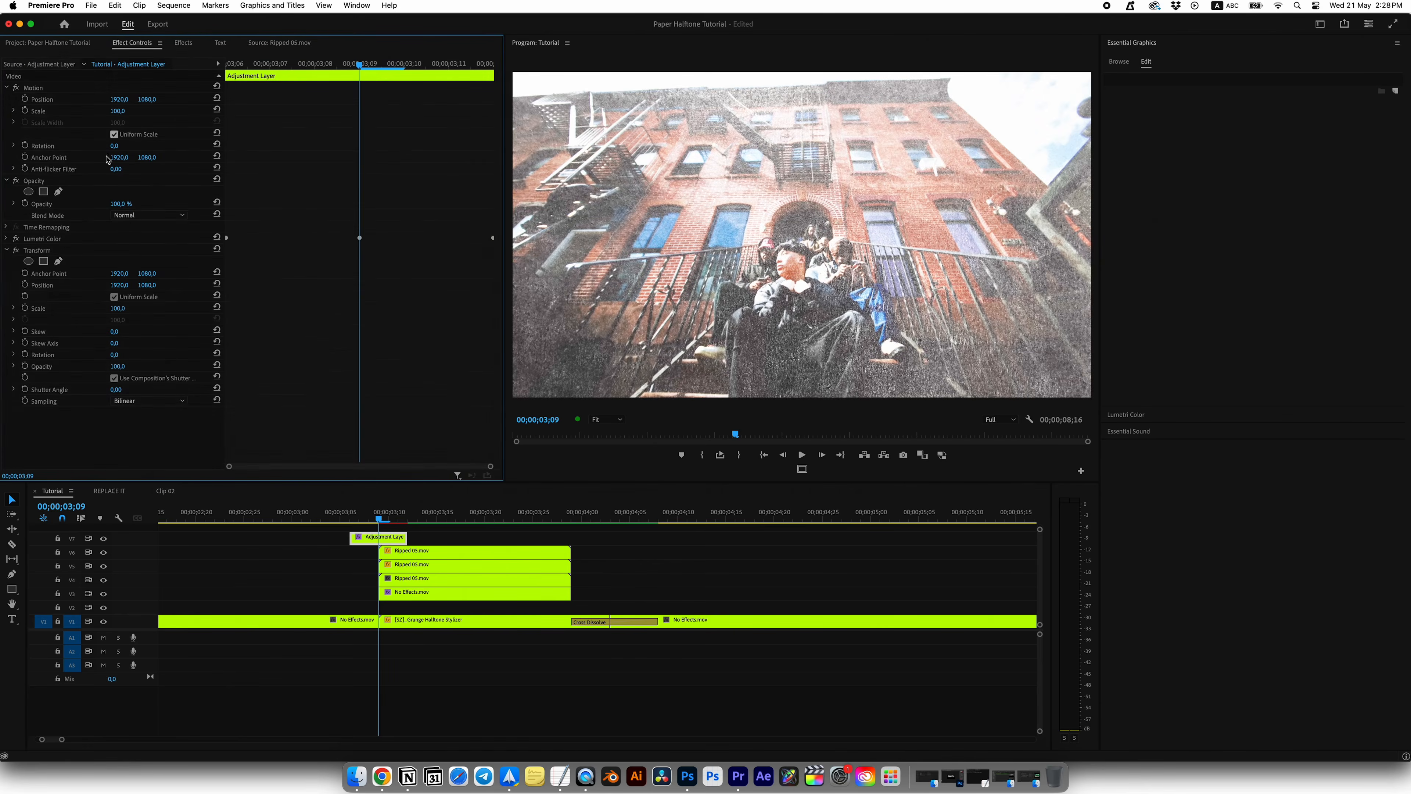
left_click(25, 285)
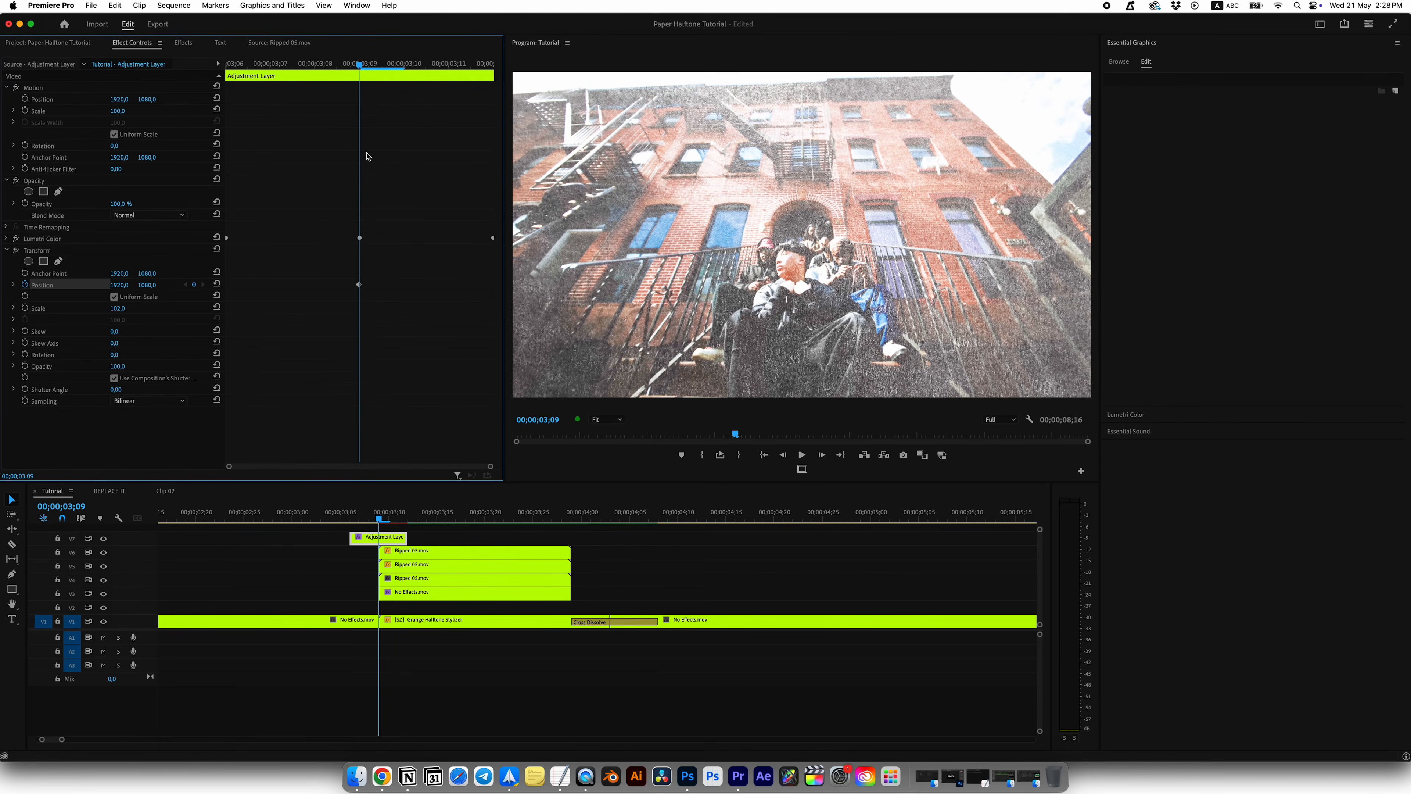
Step: Keyframe the Transform Position to 1922, 1078 at the adjustment layer's start, 00;00;03;06
left_click_drag(360, 66, 183, 92)
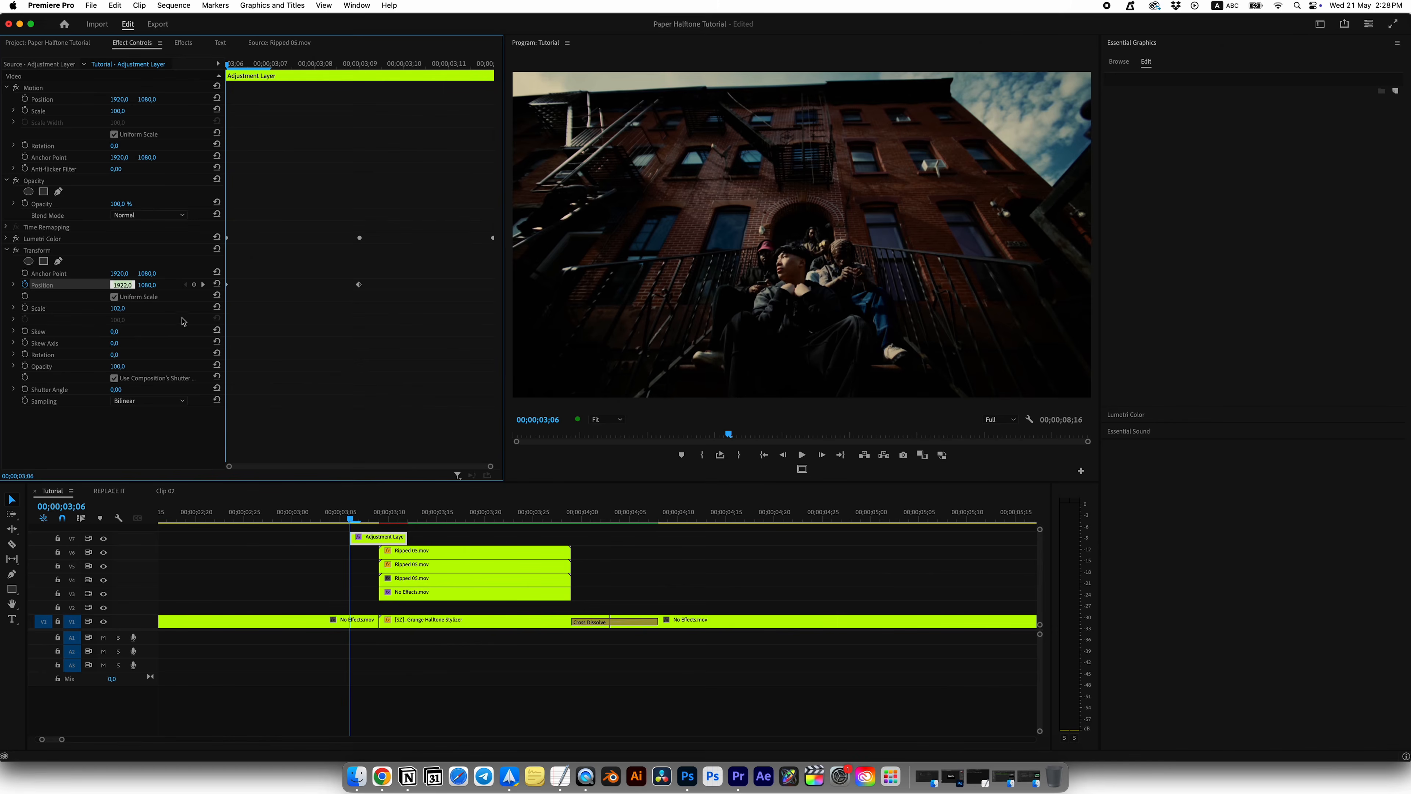
key("Return")
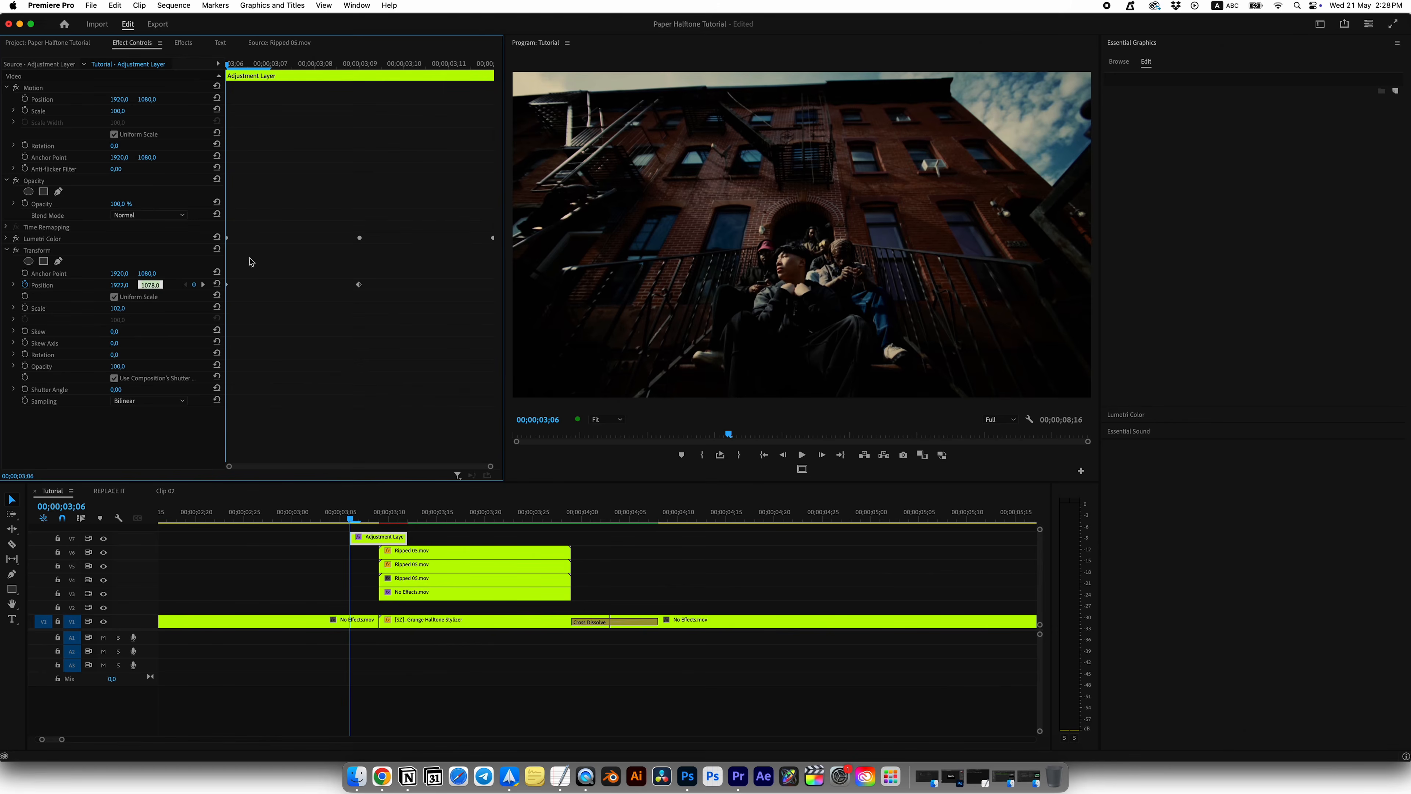
key("Right")
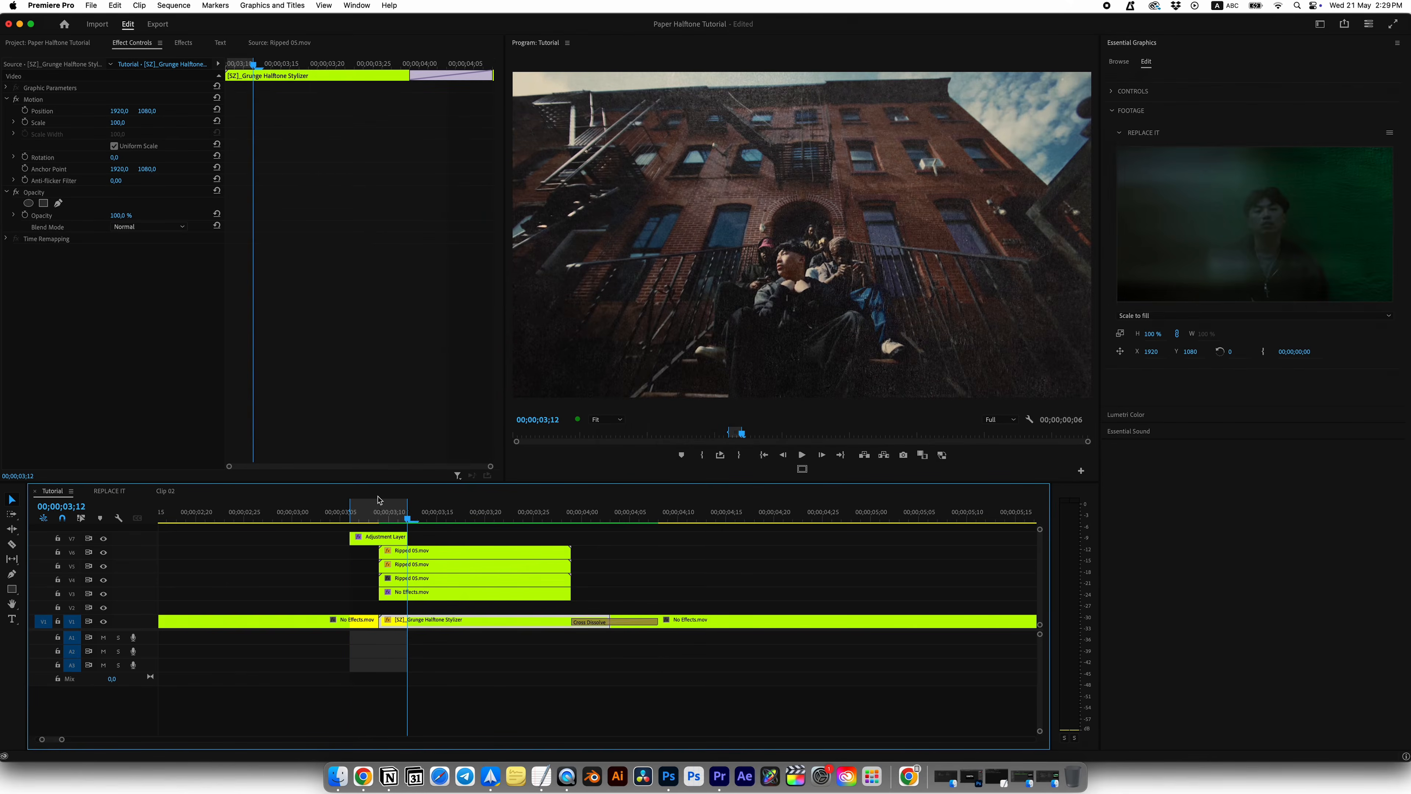
Step: Play back the exposure flash and ripped paper transition several times, including the shots through the rest of the sequence
left_click(279, 517)
key("space")
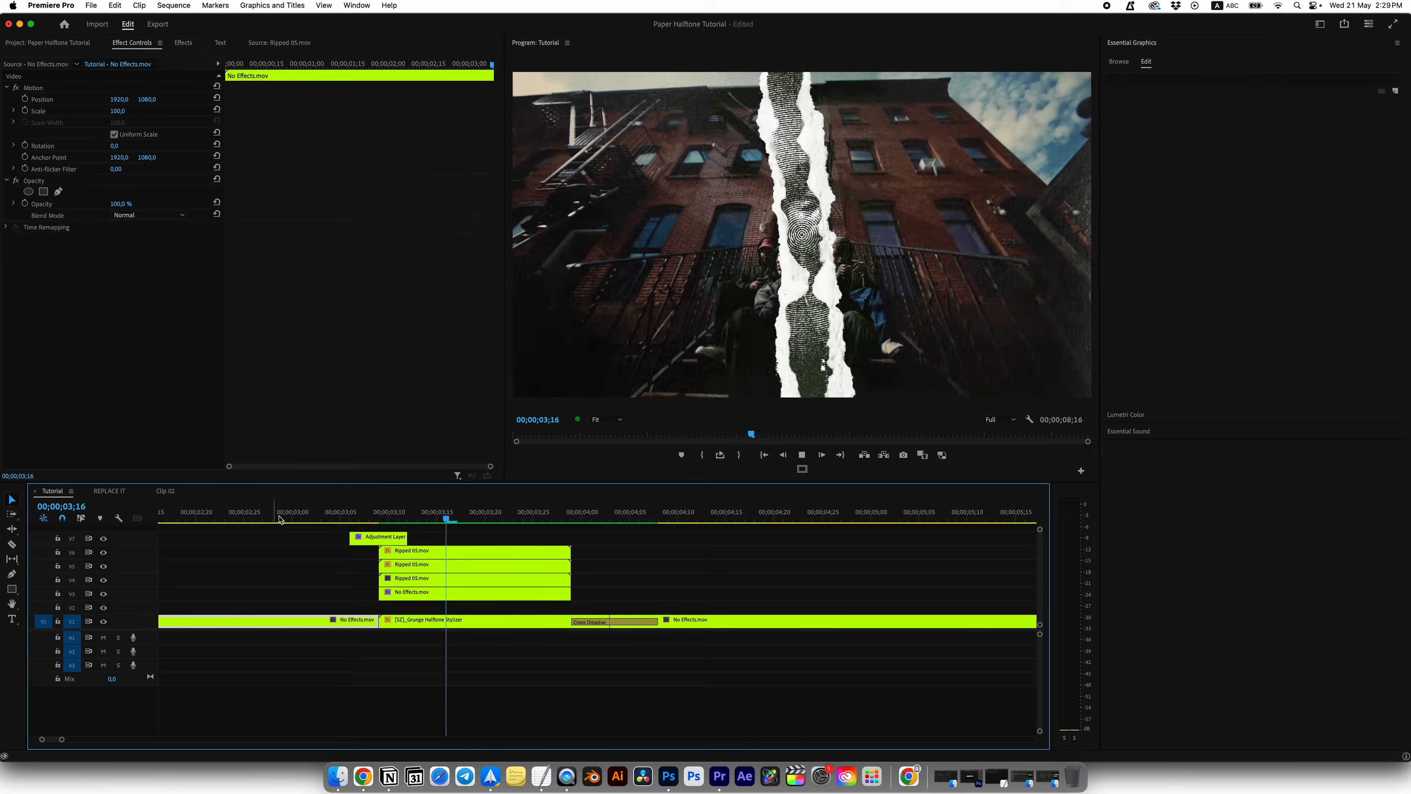
left_click(269, 519)
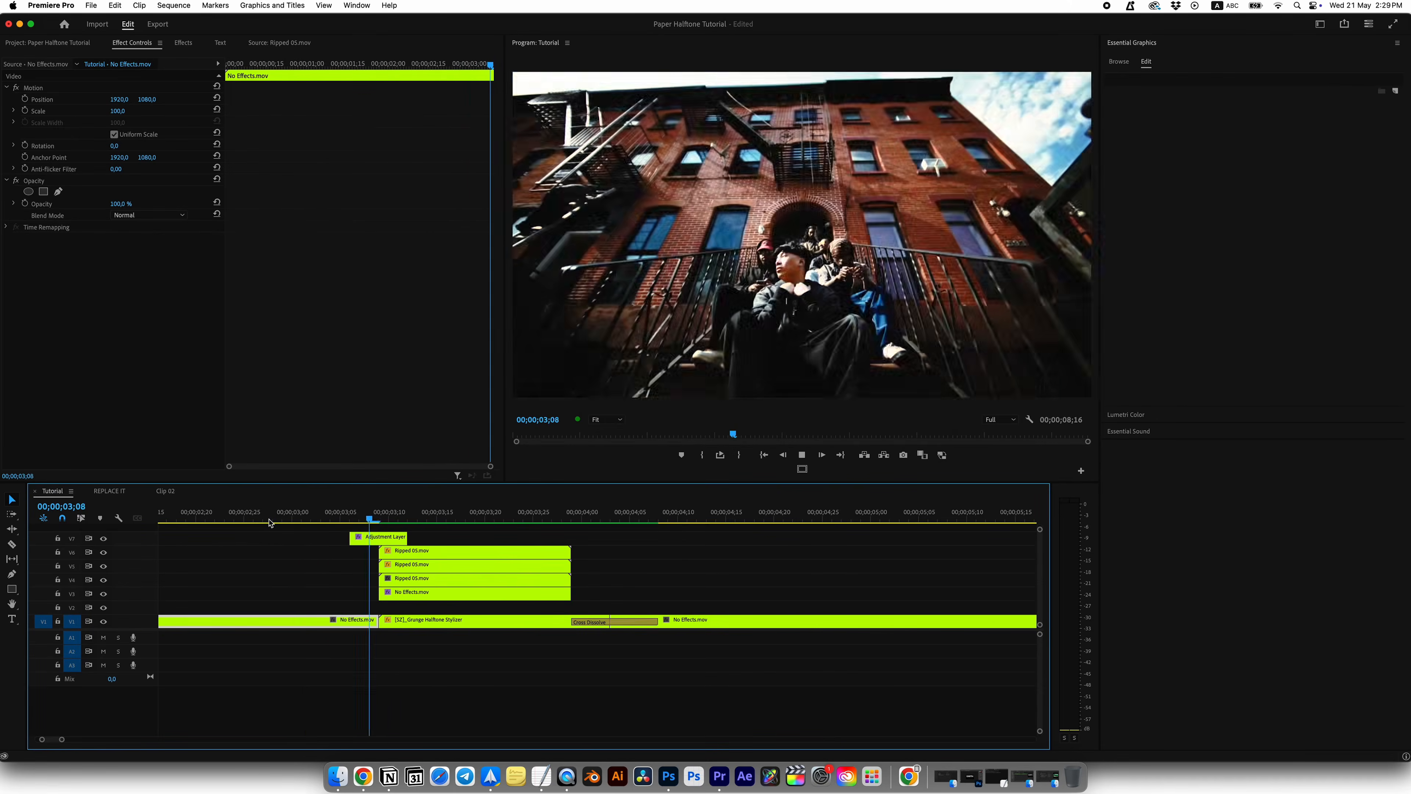
left_click_drag(333, 520, 247, 520)
key("space")
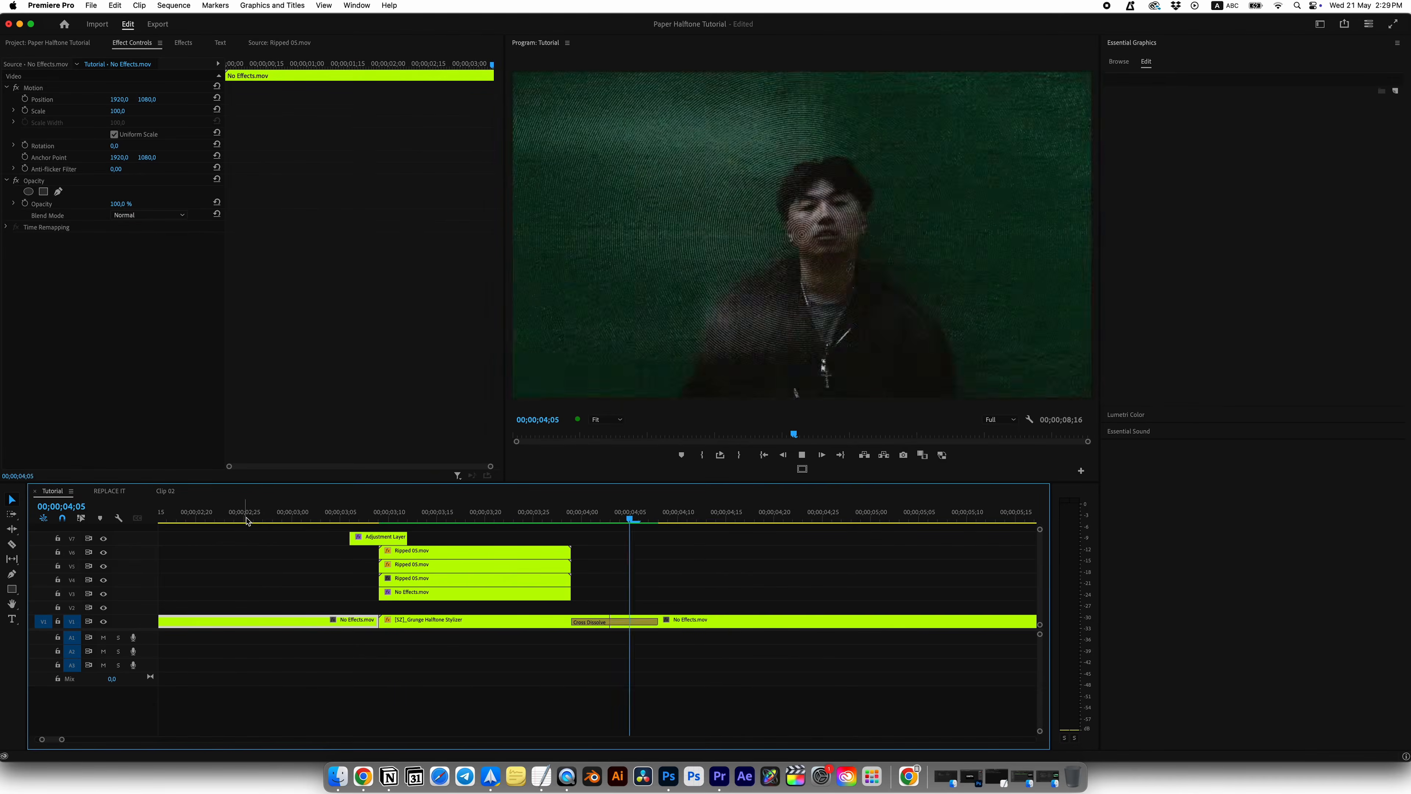
key("space")
scroll(666, 555, "down", 5)
key("space")
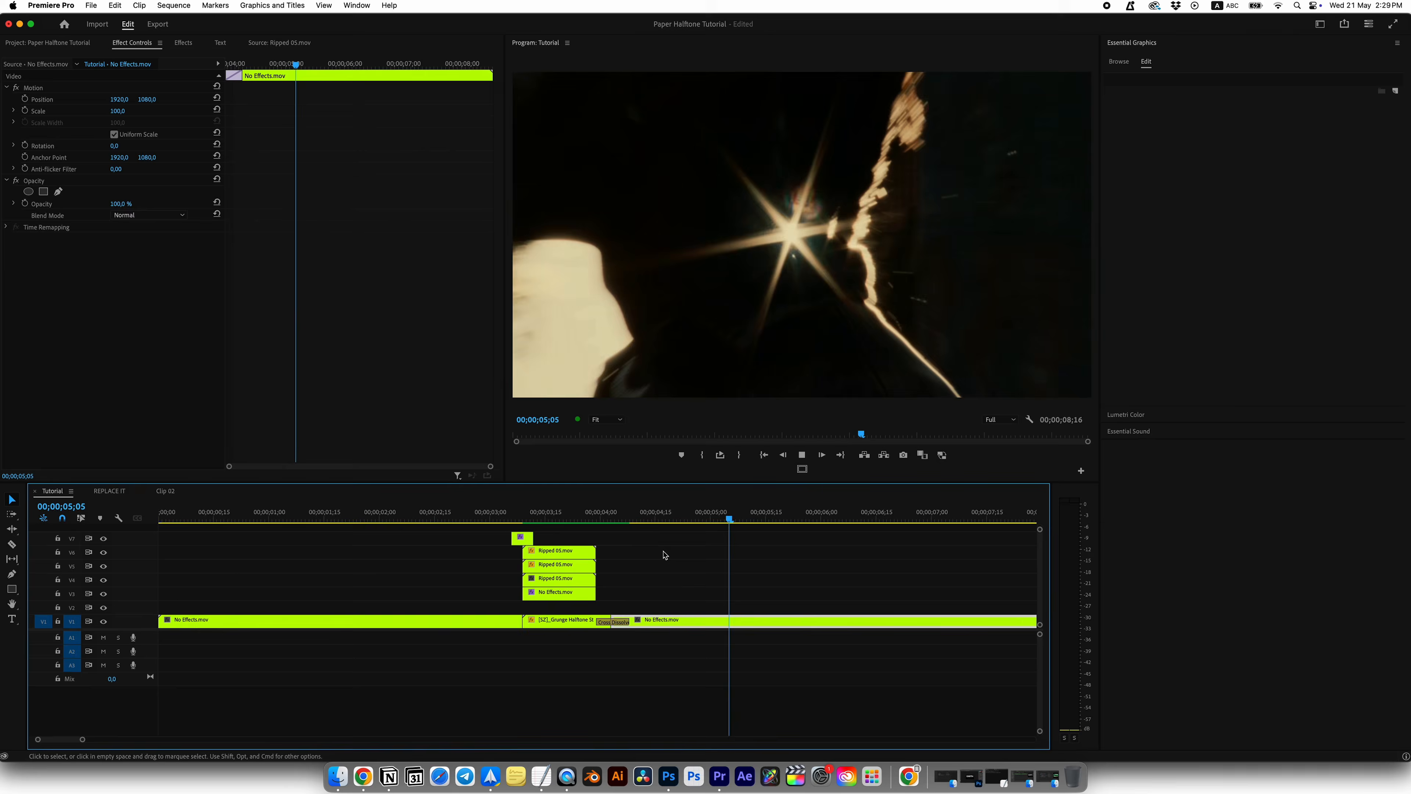
scroll(665, 555, "down", 3)
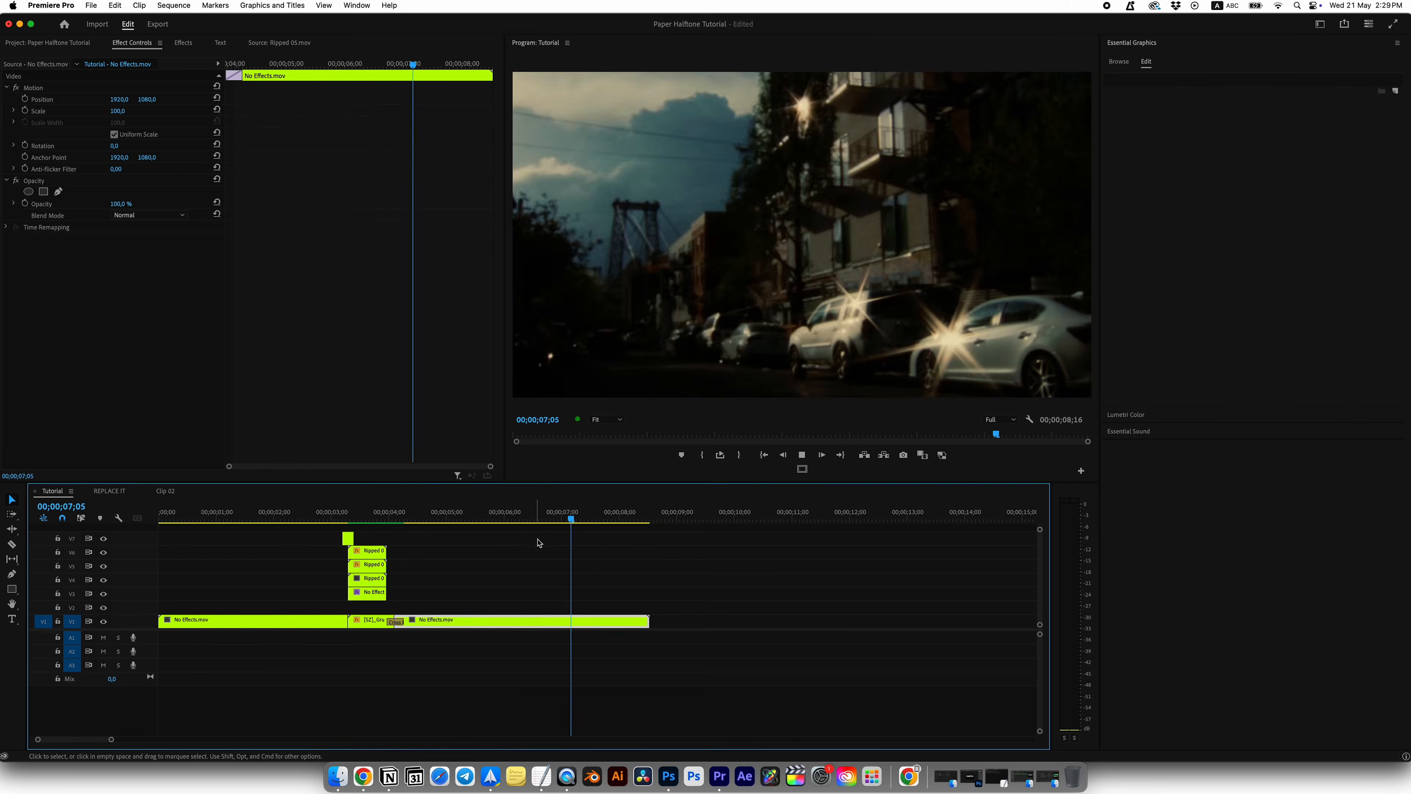
left_click_drag(542, 511, 315, 513)
key("space")
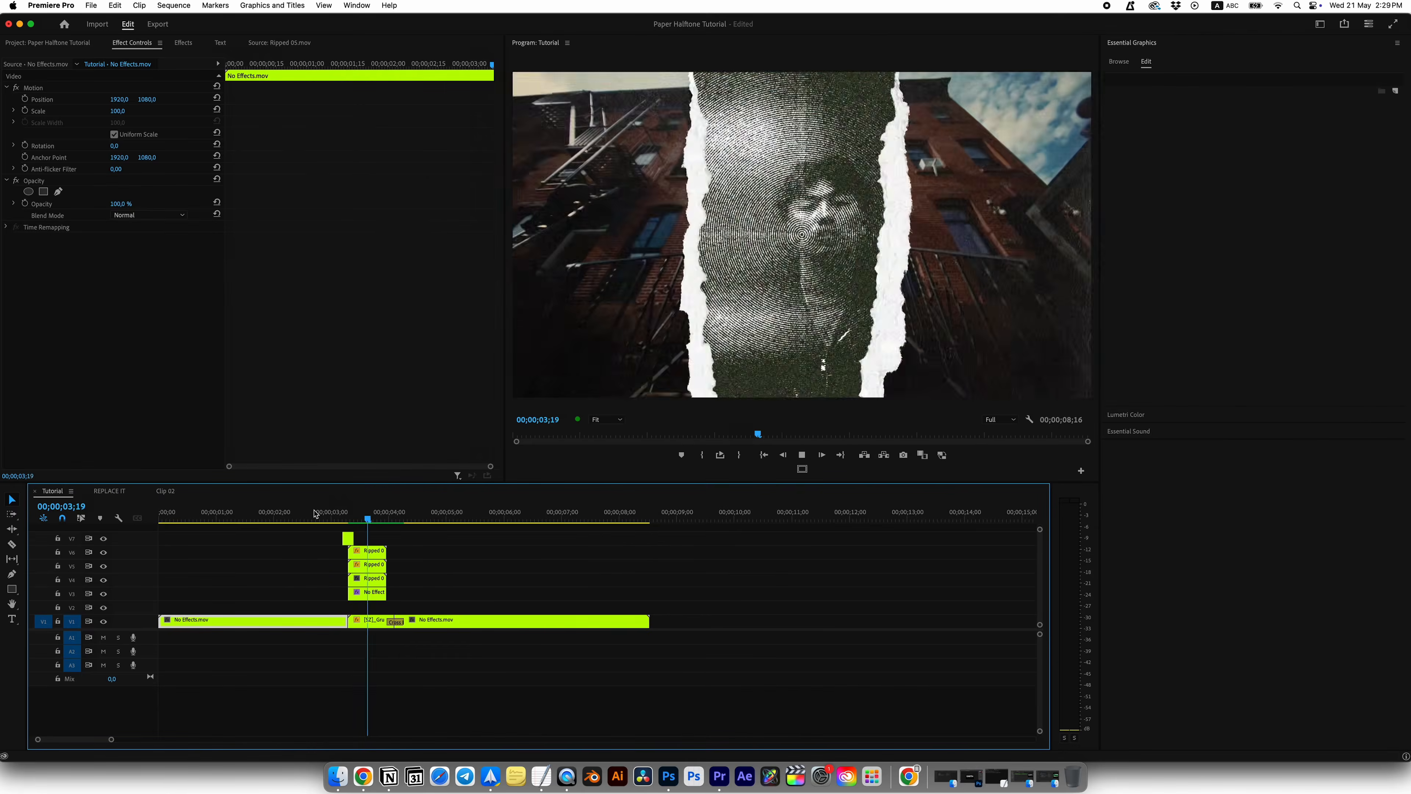